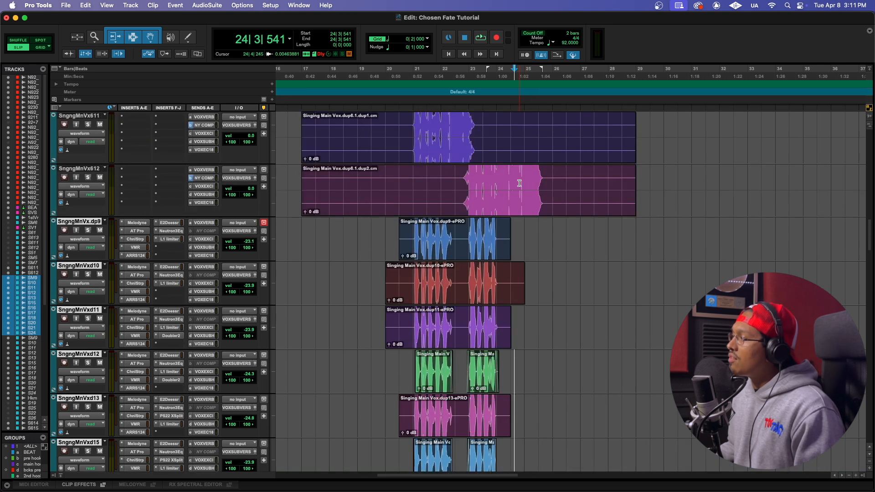
- Place the playback position at 20|4|845 and examine the stacked Singing Main Vox harmony clips around bars 21 to 24
{"action": "left_click", "coordinate": [413, 97]}
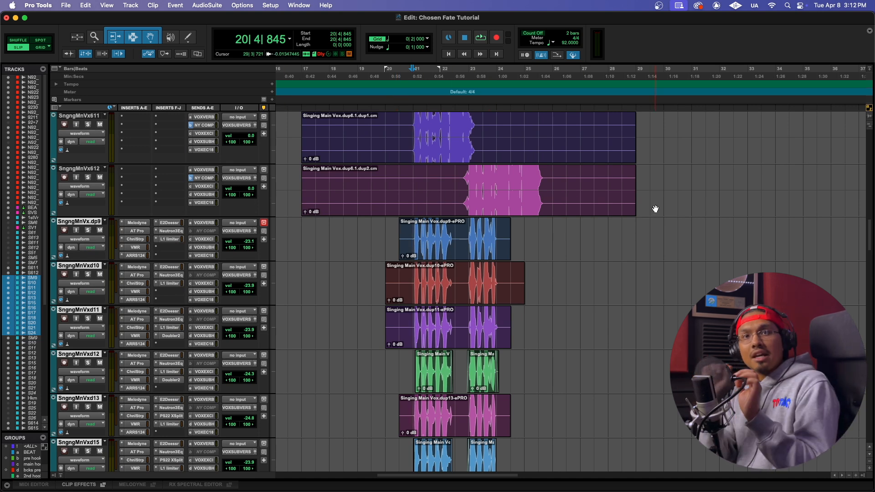
{"action": "key", "text": "super+bracketright"}
{"action": "key", "text": "super+bracketright"}
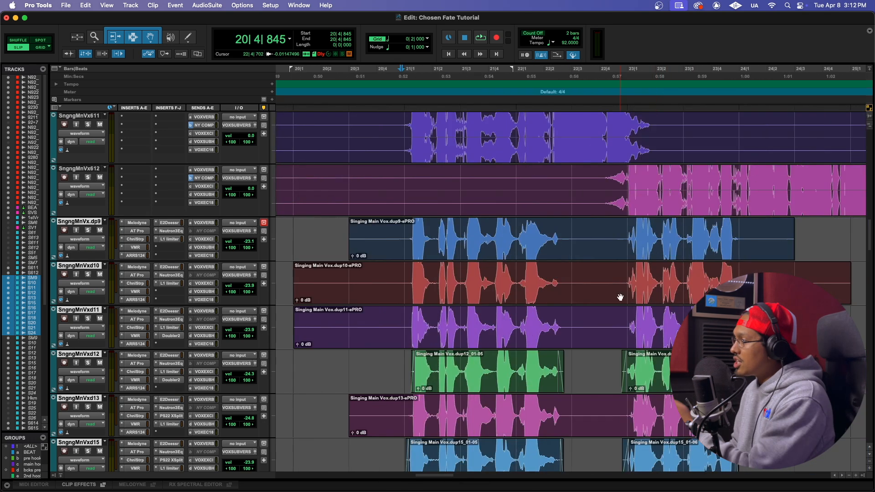
{"action": "scroll", "coordinate": [476, 286], "scroll_direction": "down", "scroll_amount": 3}
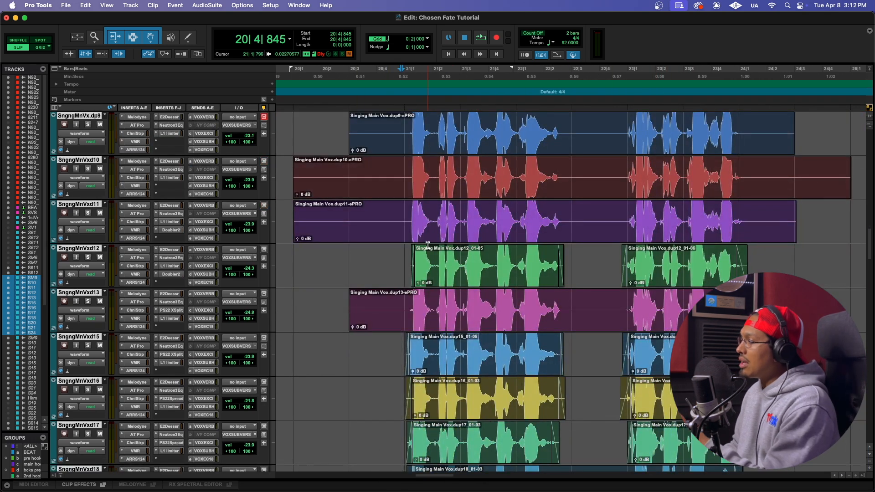
{"action": "scroll", "coordinate": [381, 288], "scroll_direction": "up", "scroll_amount": 5}
{"action": "scroll", "coordinate": [158, 274], "scroll_direction": "down", "scroll_amount": 4}
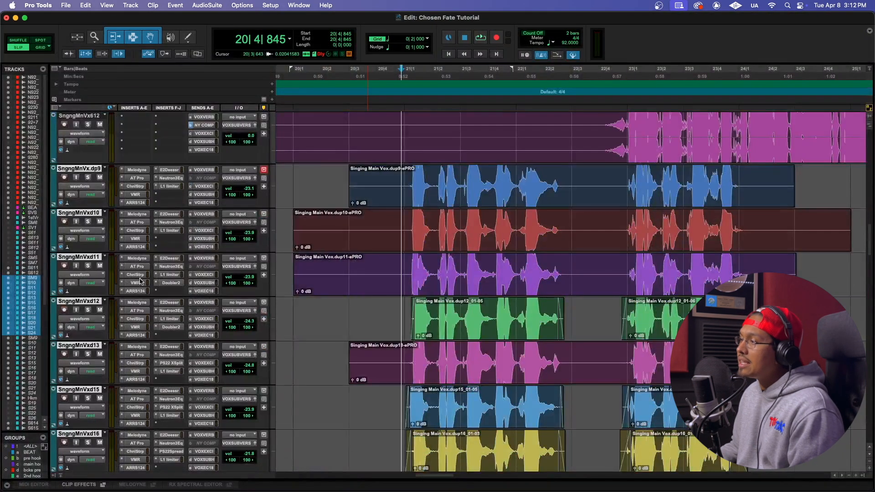
- Inspect the Melodyne pitch edit on track SngngMnVxd11, close it, and place the playback position at 21|1|137
{"action": "left_click", "coordinate": [137, 258]}
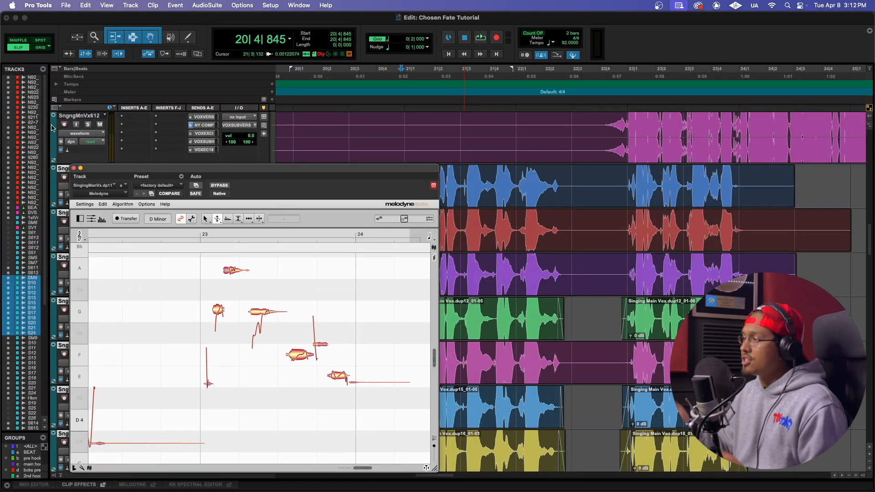
{"action": "left_click", "coordinate": [73, 168]}
{"action": "left_click", "coordinate": [408, 77]}
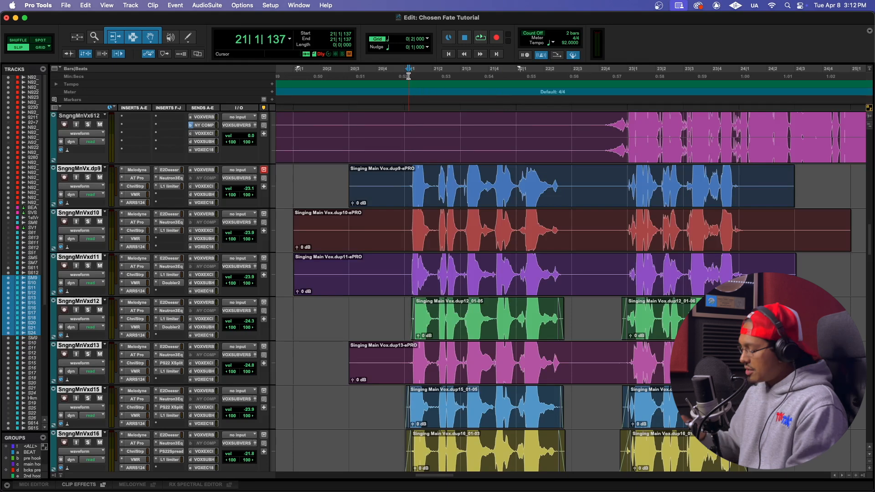
- Inspect the Neutron 3 Equalizer's pan and width settings on SngngMV9 in the Mix window
{"action": "key", "text": "super+equal"}
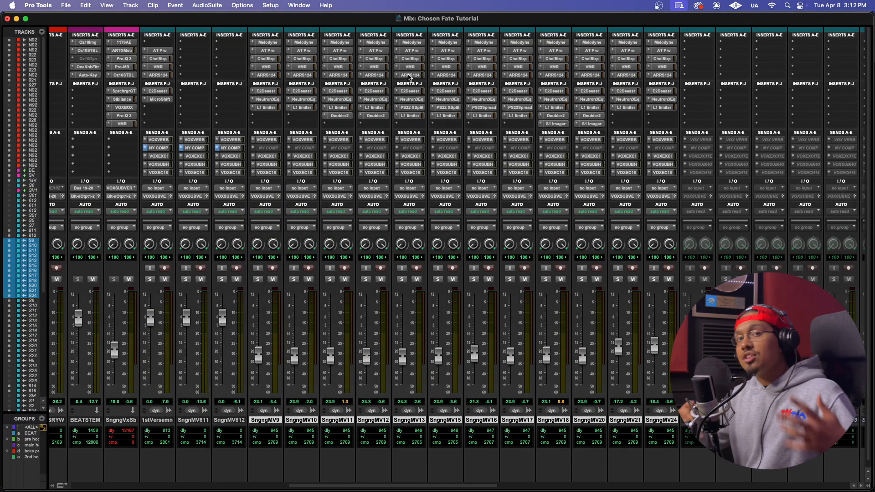
{"action": "key", "text": "super+equal"}
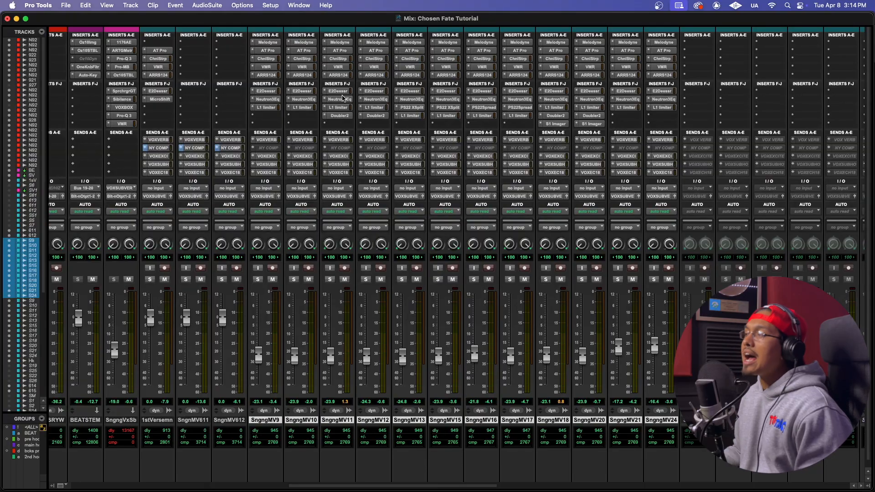
{"action": "left_click", "coordinate": [275, 100]}
{"action": "left_click_drag", "start_coordinate": [320, 168], "coordinate": [305, 80]}
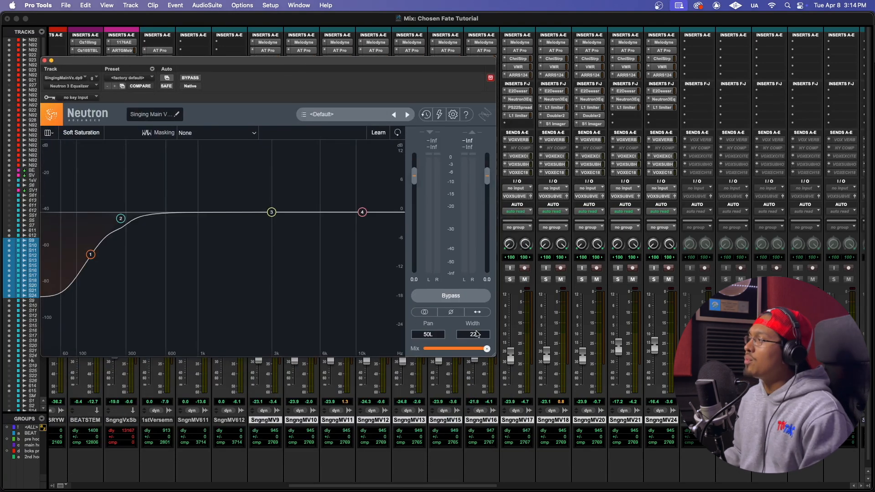
{"action": "left_click", "coordinate": [44, 61]}
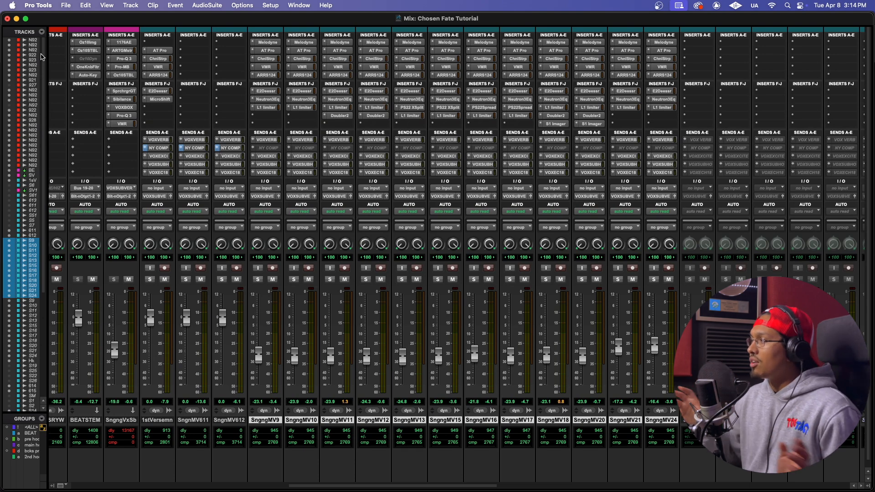
- Return to the Edit window, review the harmony tracks while the vocal section plays, and stop playback
{"action": "key", "text": "super+equal"}
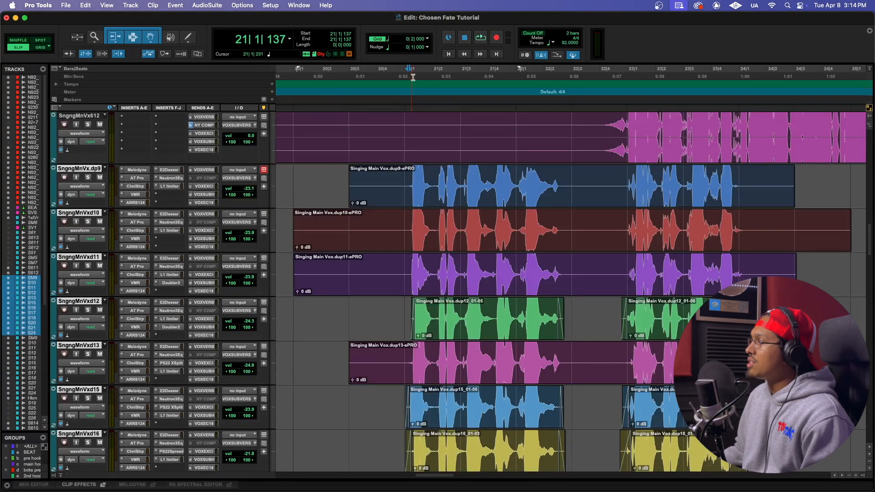
{"action": "scroll", "coordinate": [494, 236], "scroll_direction": "down", "scroll_amount": 3}
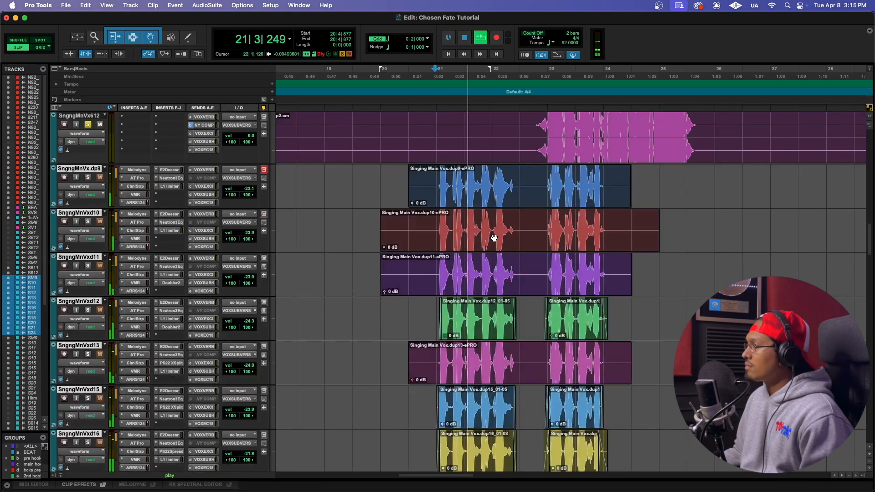
{"action": "scroll", "coordinate": [494, 235], "scroll_direction": "up", "scroll_amount": 5}
{"action": "scroll", "coordinate": [493, 235], "scroll_direction": "down", "scroll_amount": 1}
{"action": "scroll", "coordinate": [494, 234], "scroll_direction": "down", "scroll_amount": 4}
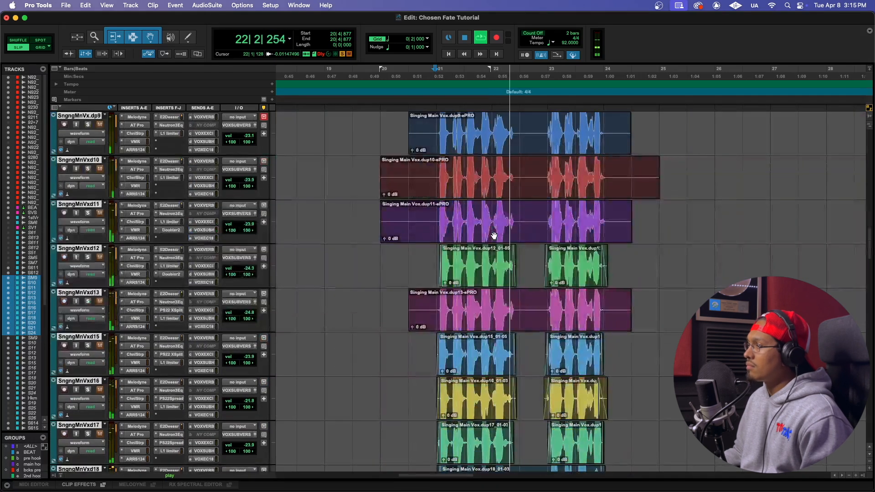
{"action": "scroll", "coordinate": [492, 230], "scroll_direction": "up", "scroll_amount": 5}
{"action": "key", "text": "space"}
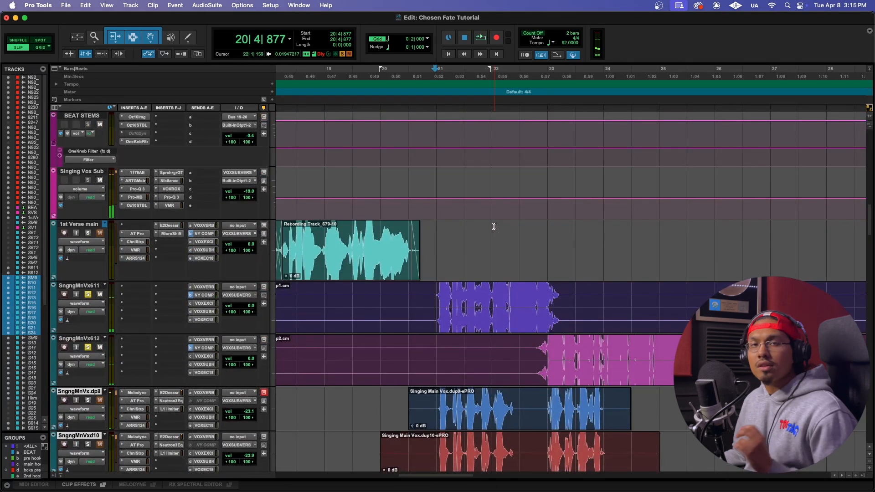
- Solo harmony tracks SngngMnVx.dp9 and SngngMnVxd10, start playback and show the Mix window
{"action": "scroll", "coordinate": [495, 221], "scroll_direction": "down", "scroll_amount": 5}
{"action": "scroll", "coordinate": [411, 210], "scroll_direction": "up", "scroll_amount": 1}
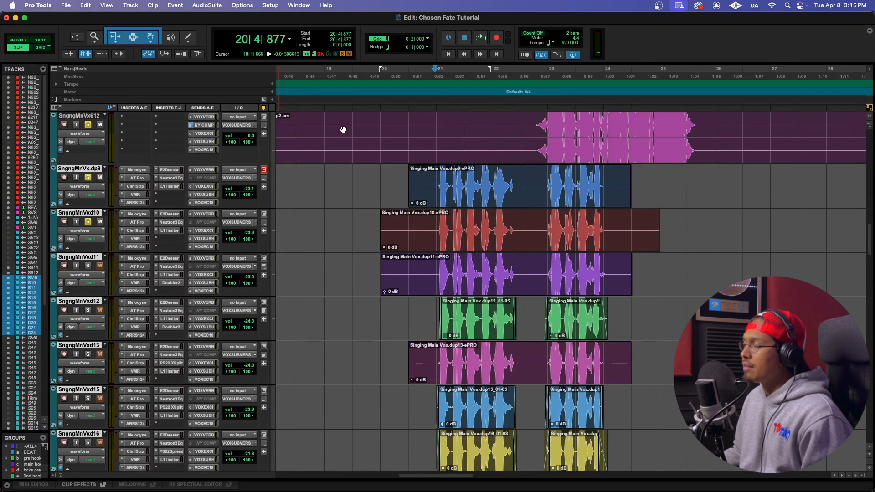
{"action": "key", "text": "space"}
{"action": "key", "text": "super+equal"}
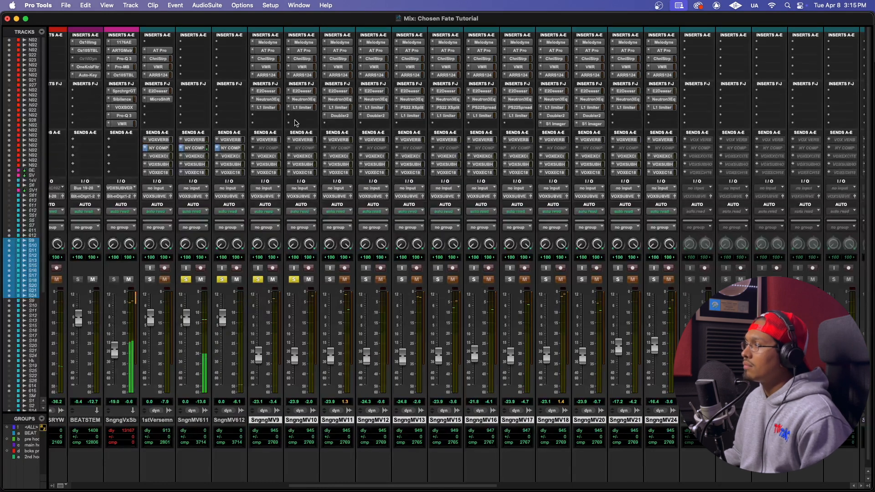
- Compare the Neutron 3 Equalizer pan and width settings on SngngMV9 and SngngMV10, and audition the soloed vocals
{"action": "left_click", "coordinate": [268, 100]}
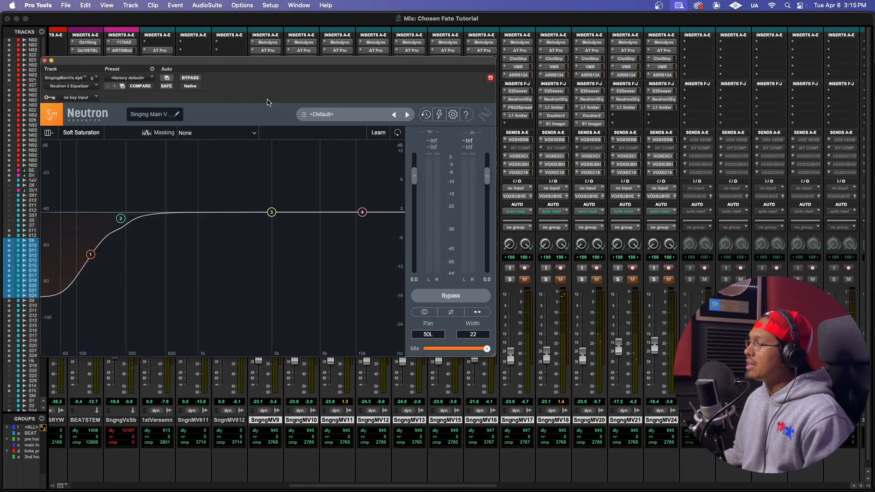
{"action": "left_click_drag", "start_coordinate": [180, 65], "coordinate": [212, 148]}
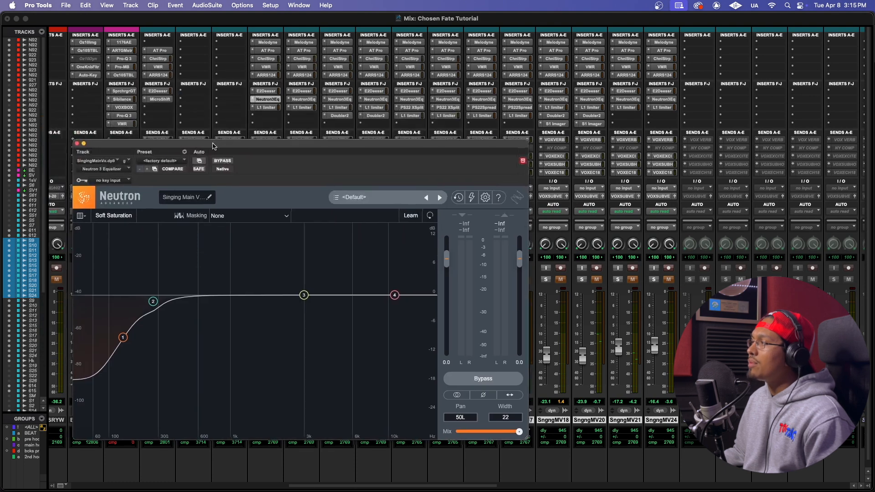
{"action": "left_click", "coordinate": [302, 99]}
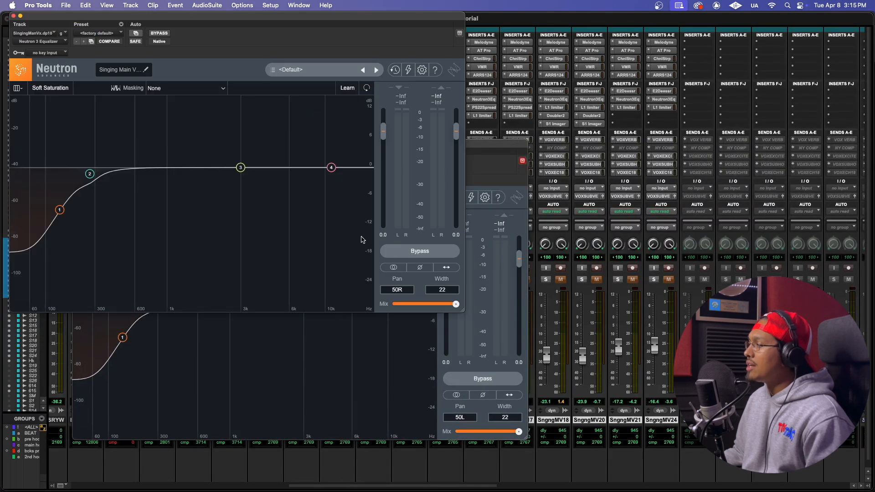
{"action": "left_click", "coordinate": [14, 15]}
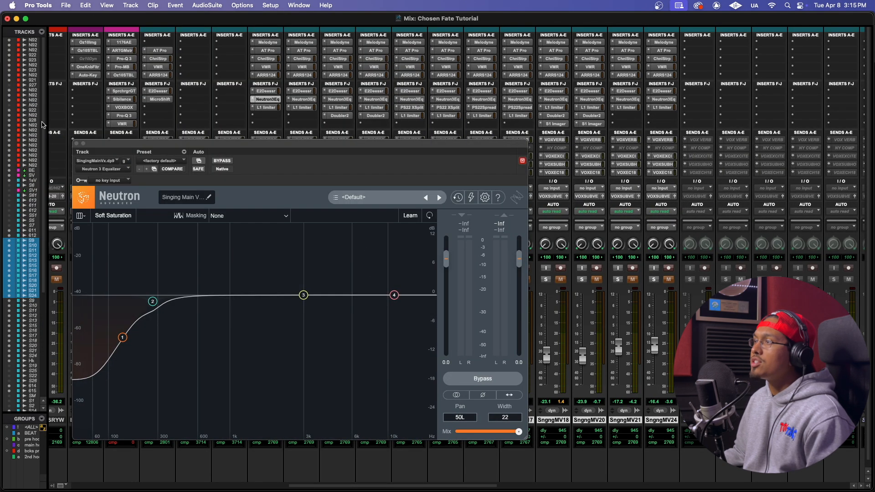
{"action": "left_click", "coordinate": [77, 144]}
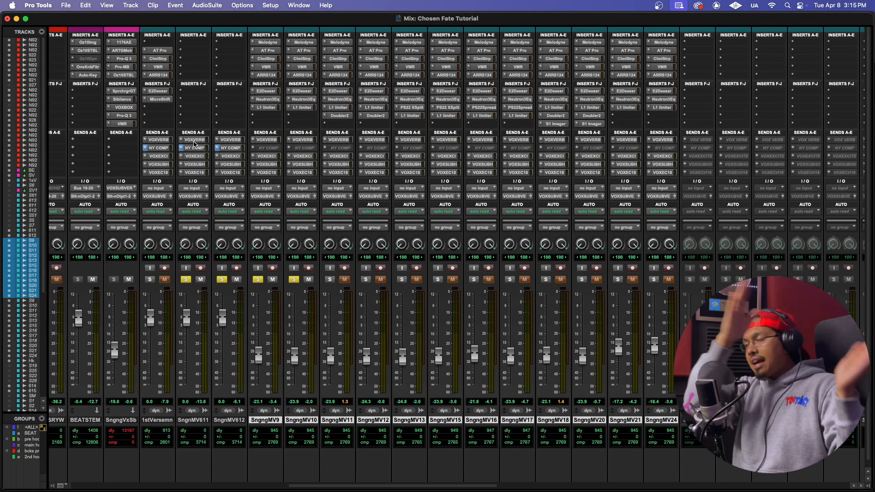
{"action": "key", "text": "space"}
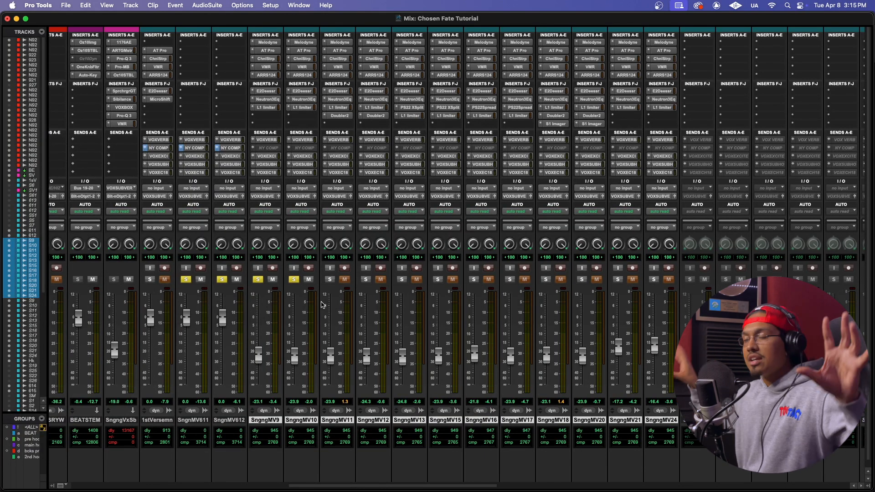
- Check the L1 limiter's threshold and output ceiling on SngngMV9, and close the plugin
{"action": "left_click", "coordinate": [265, 108]}
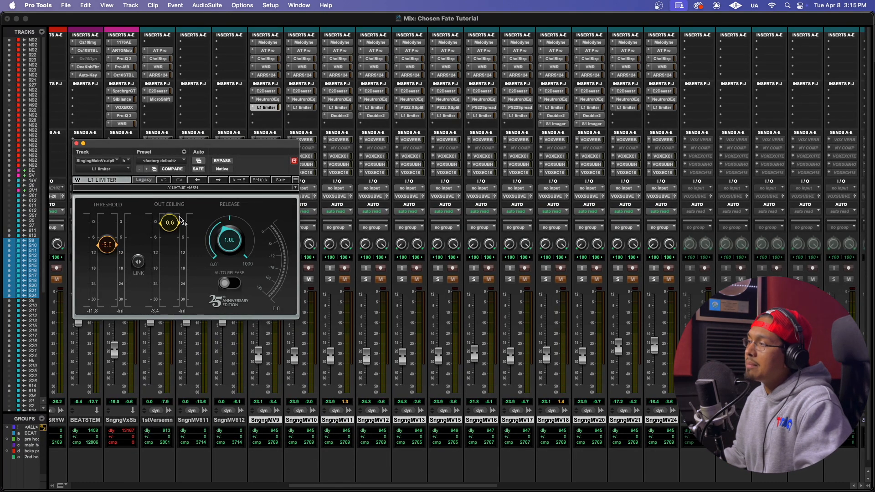
{"action": "left_click_drag", "start_coordinate": [182, 222], "coordinate": [182, 220]}
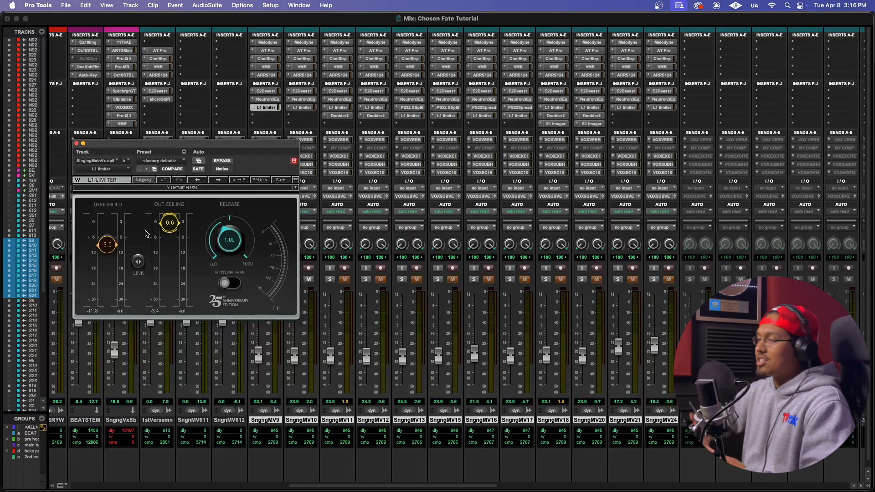
{"action": "key", "text": "super+w"}
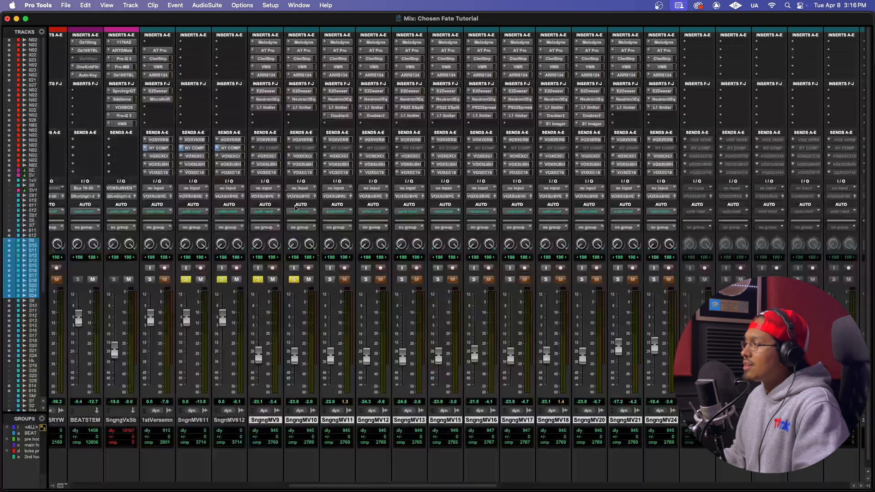
- Compare the Neutron 3 Equalizer pan and width settings on SngngMV11 and SngngMV12
{"action": "left_click", "coordinate": [345, 99]}
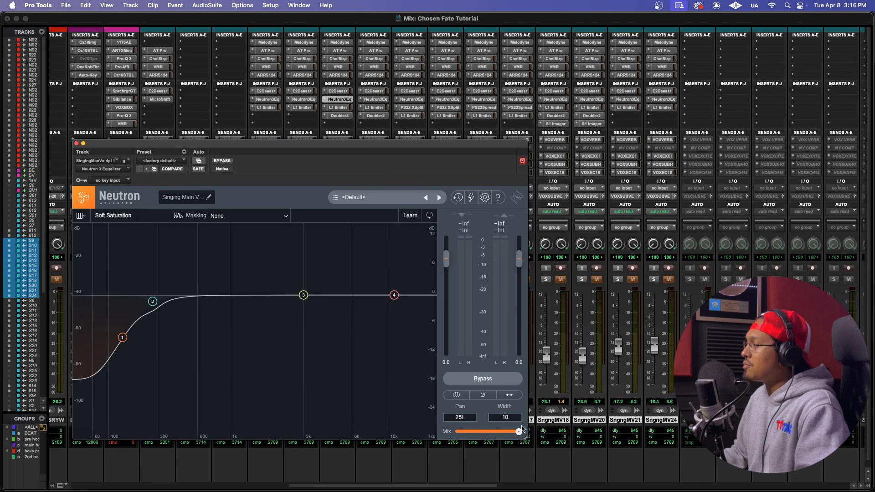
{"action": "left_click", "coordinate": [375, 100]}
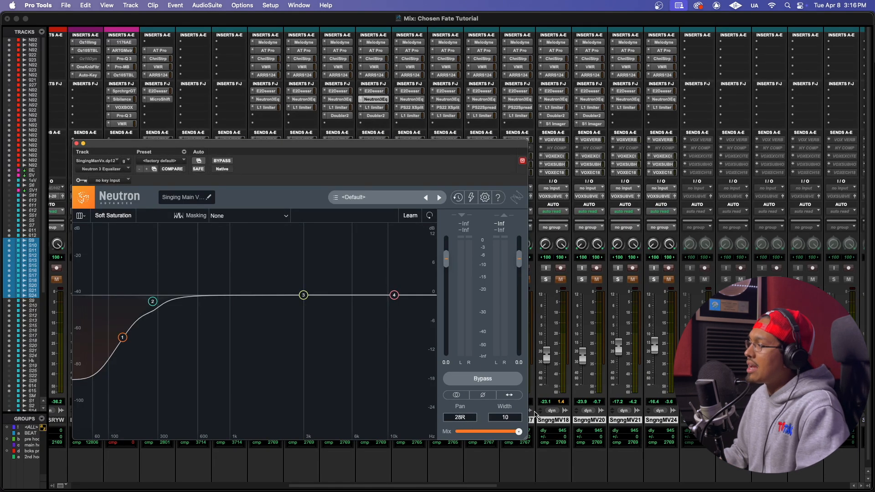
{"action": "left_click", "coordinate": [76, 144]}
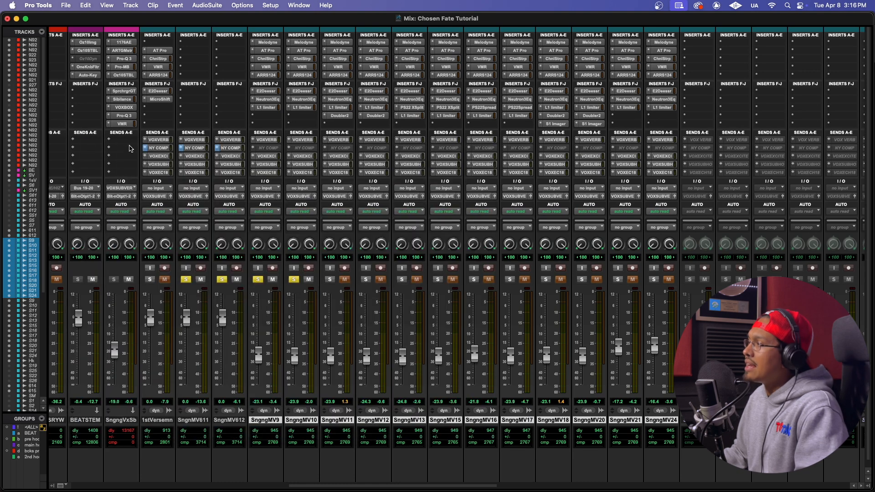
- Inspect the L1 limiter and Doubler2 settings on SngngMV11 and SngngMV12
{"action": "left_click", "coordinate": [339, 108]}
{"action": "left_click", "coordinate": [381, 108]}
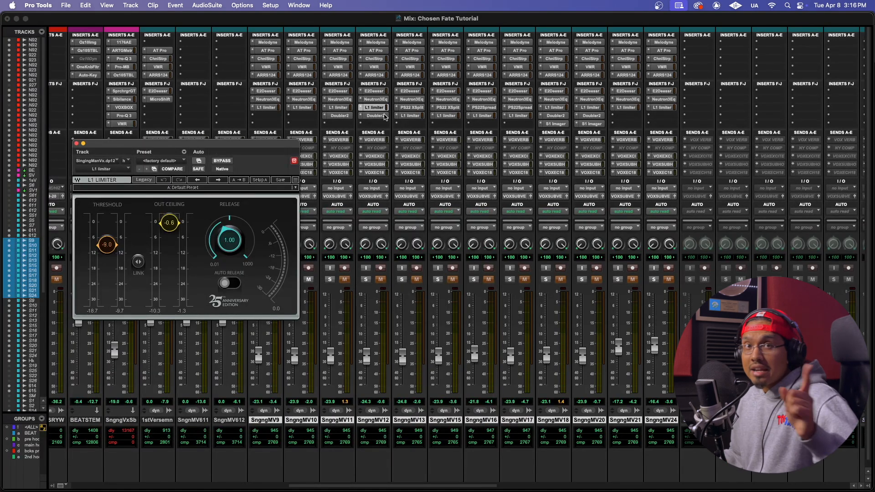
{"action": "left_click", "coordinate": [340, 116]}
{"action": "left_click", "coordinate": [376, 115]}
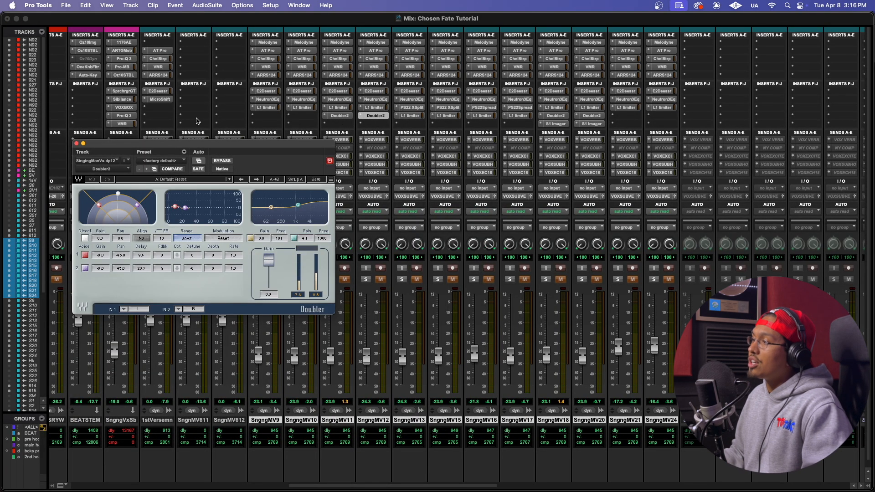
{"action": "left_click", "coordinate": [76, 144]}
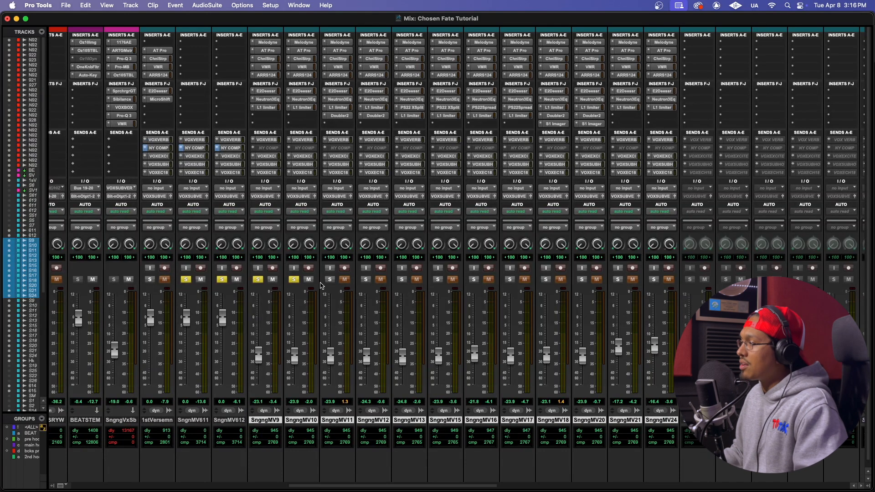
- Unmute and solo SngngMV11 and SngngMV12 alongside the already soloed vocal tracks
{"action": "left_click", "coordinate": [344, 279]}
{"action": "left_click", "coordinate": [330, 280]}
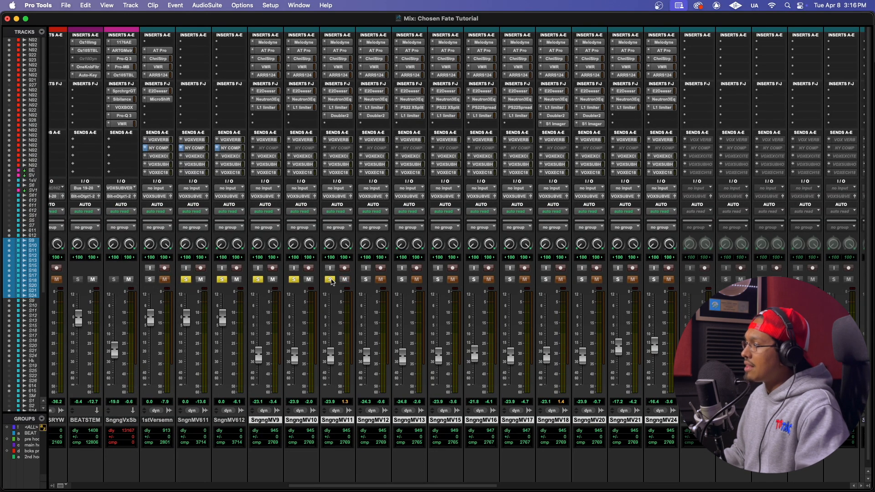
{"action": "left_click", "coordinate": [366, 279]}
{"action": "left_click", "coordinate": [380, 280]}
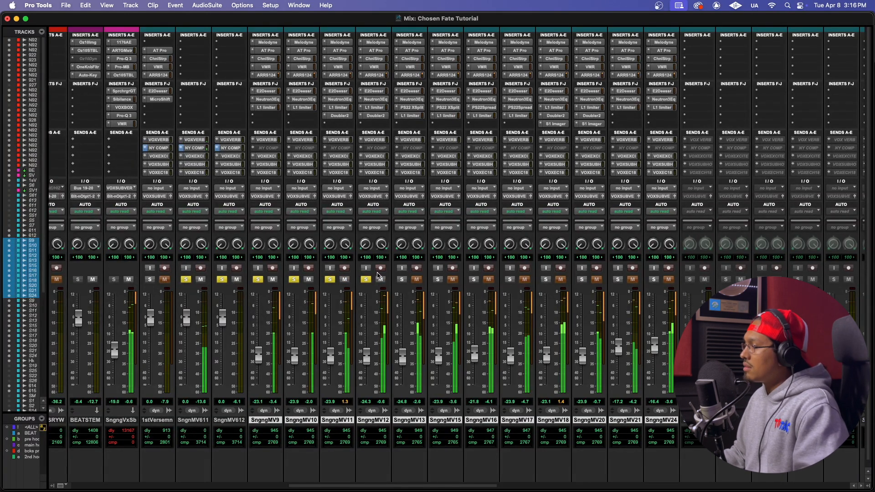
- Compare the Neutron 3 Equalizer pan and width settings on SngngMV13 and SngngMV15, and close the plugin
{"action": "scroll", "coordinate": [363, 262], "scroll_direction": "right", "scroll_amount": 2}
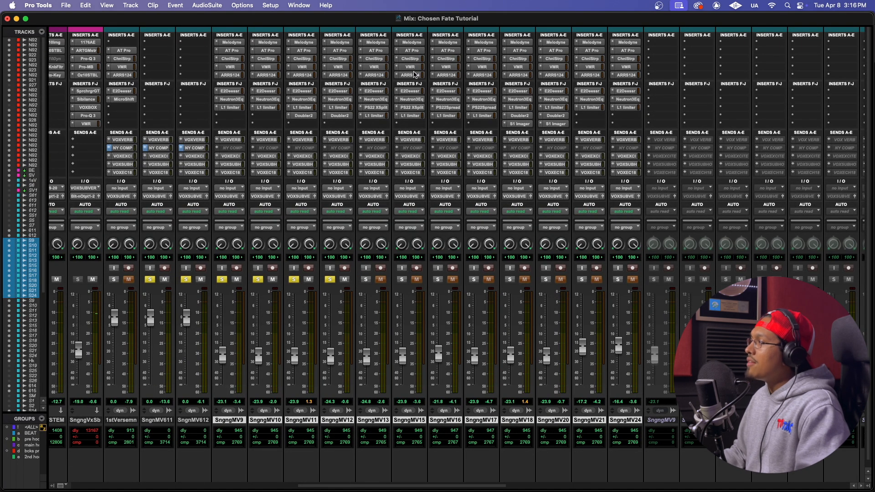
{"action": "left_click", "coordinate": [386, 101]}
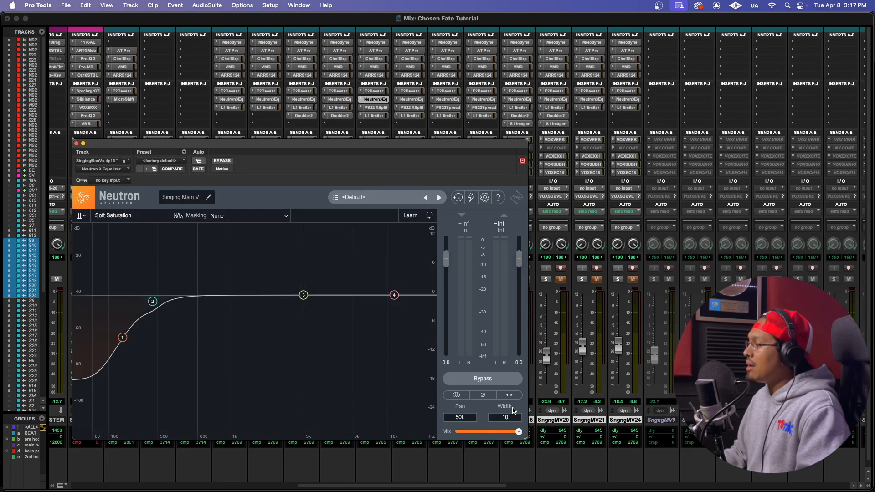
{"action": "left_click", "coordinate": [415, 101]}
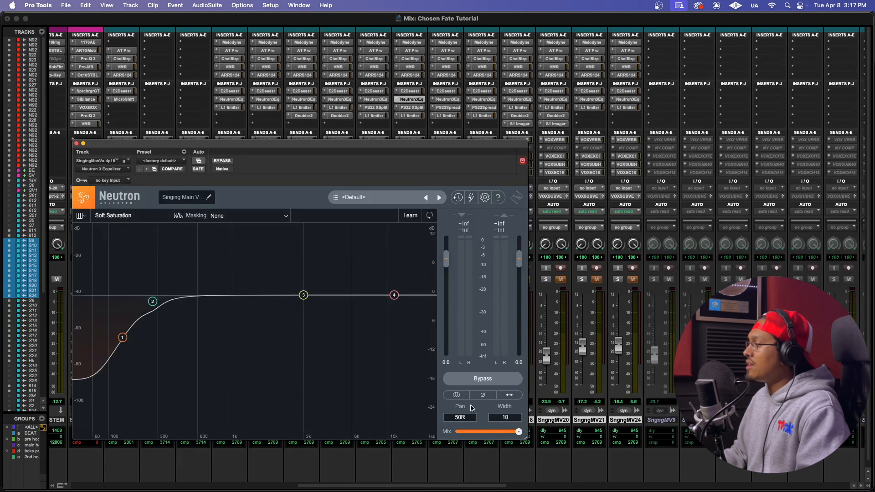
{"action": "left_click", "coordinate": [84, 144]}
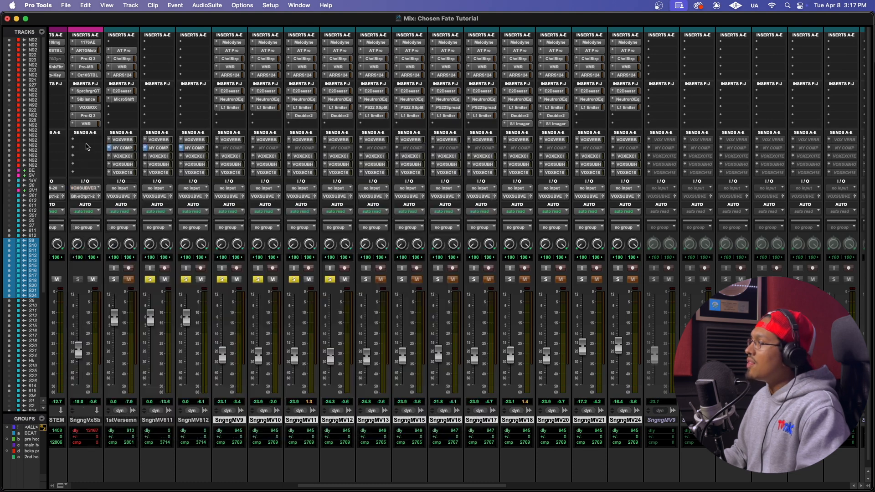
- Inspect the PS22 X-Split stereo settings on SngngMV13, moving the plugin window aside before closing it
{"action": "scroll", "coordinate": [407, 108], "scroll_direction": "left", "scroll_amount": 2}
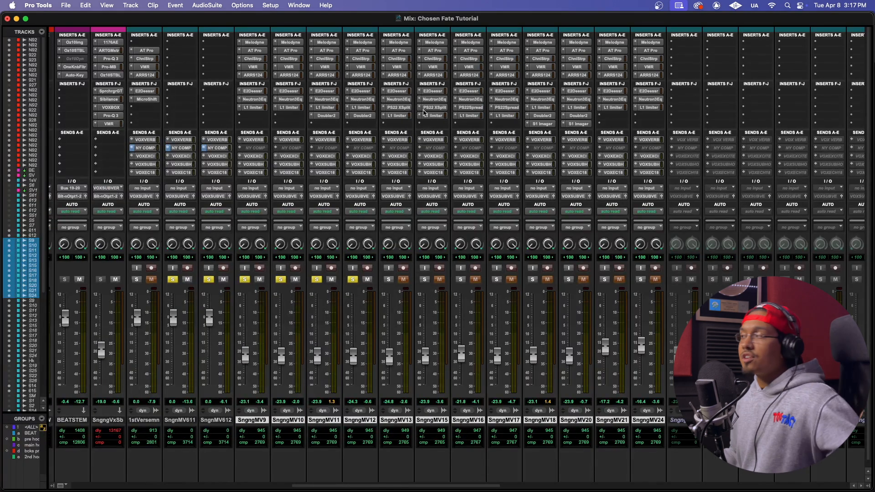
{"action": "left_click", "coordinate": [403, 109]}
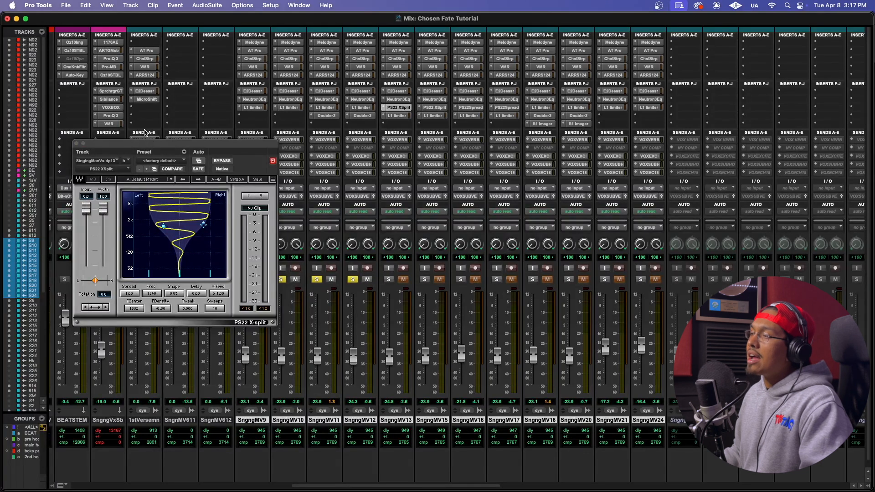
{"action": "left_click_drag", "start_coordinate": [151, 142], "coordinate": [144, 114]}
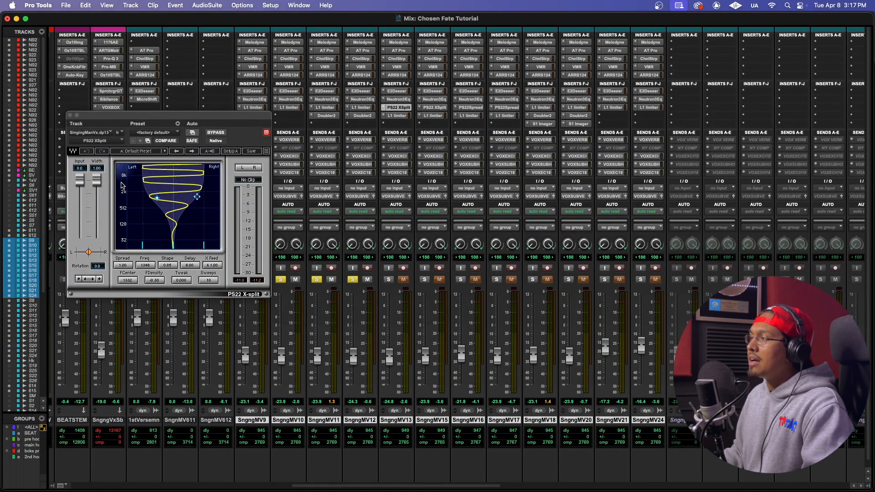
{"action": "left_click", "coordinate": [70, 115]}
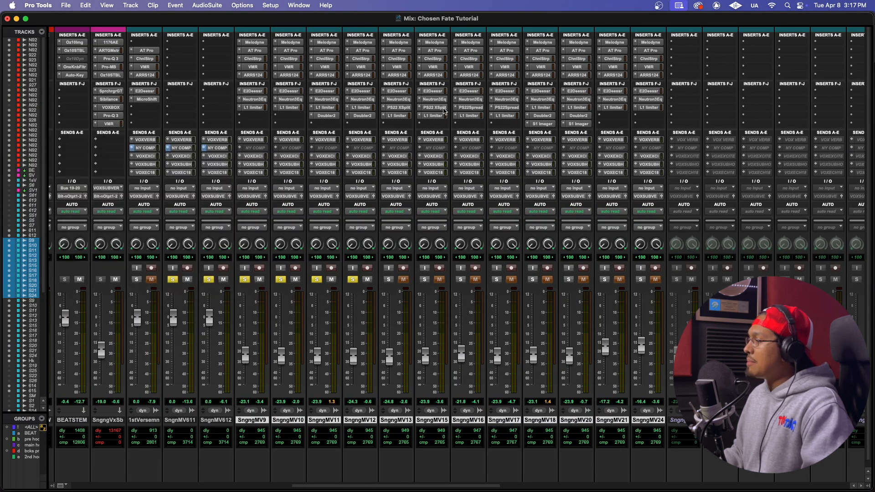
- Add SngngMV13 and SngngMV15 to the soloed vocal tracks and play the stack back
{"action": "left_click", "coordinate": [389, 280]}
{"action": "left_click", "coordinate": [424, 279]}
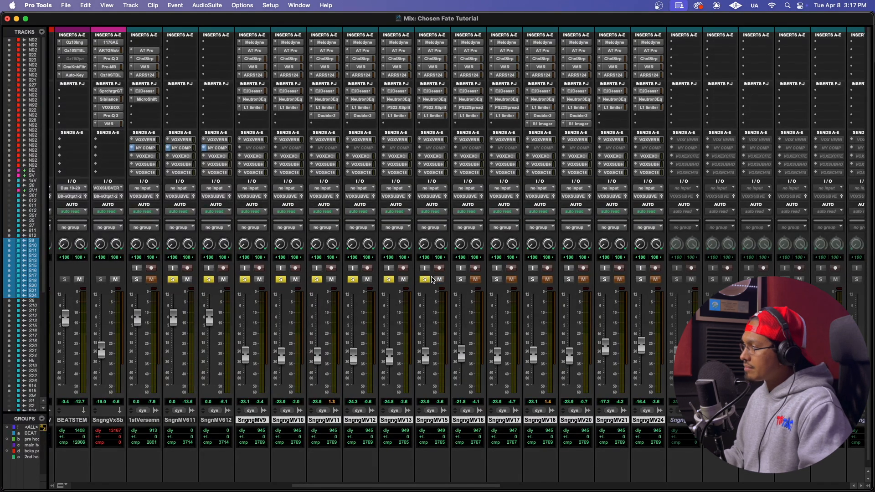
{"action": "key", "text": "space"}
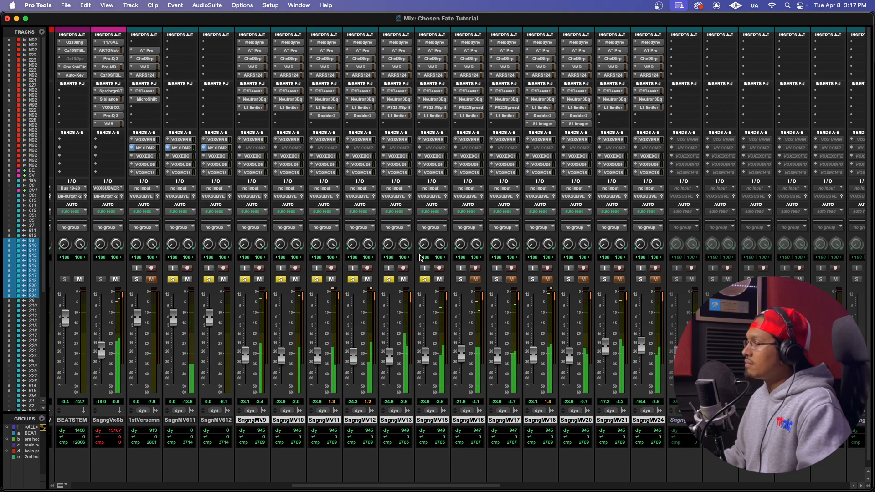
- Compare the Neutron 3 Equalizer pan and width on SngngMV16 and SngngMV17, and inspect the PS22 Spread settings on SngngMV16
{"action": "scroll", "coordinate": [411, 242], "scroll_direction": "right", "scroll_amount": 4}
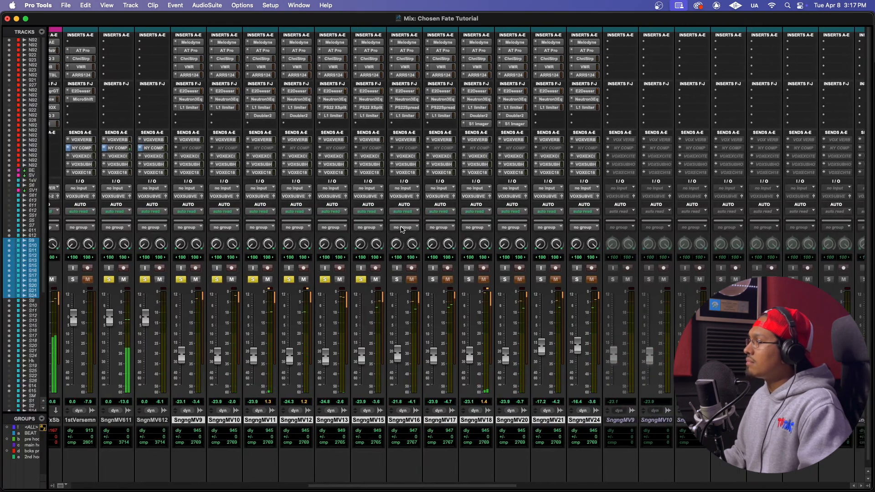
{"action": "scroll", "coordinate": [401, 229], "scroll_direction": "right", "scroll_amount": 3}
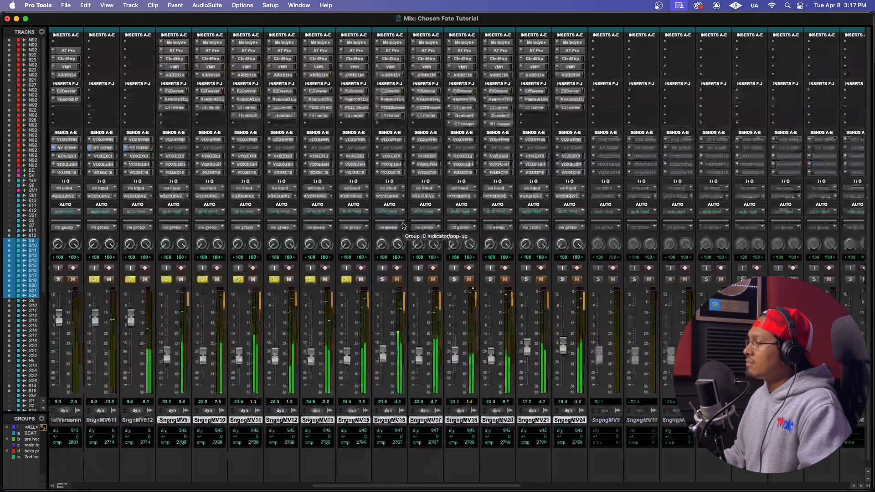
{"action": "scroll", "coordinate": [403, 225], "scroll_direction": "left", "scroll_amount": 1}
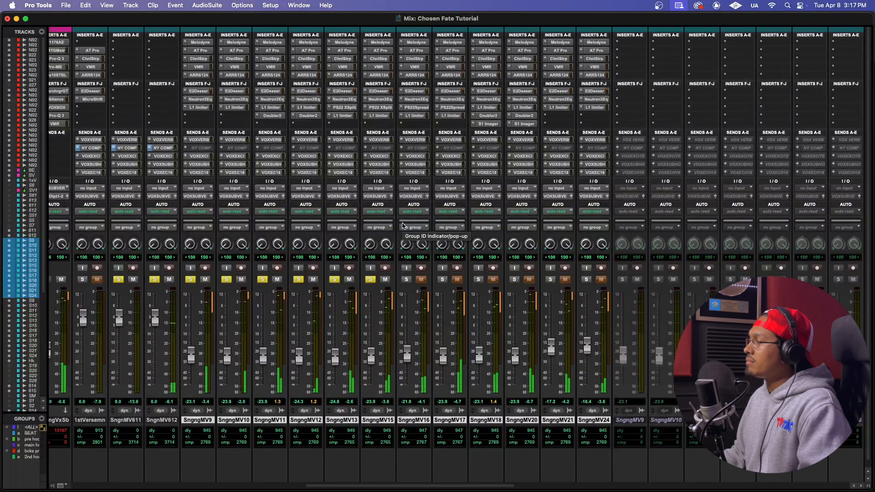
{"action": "left_click", "coordinate": [423, 100]}
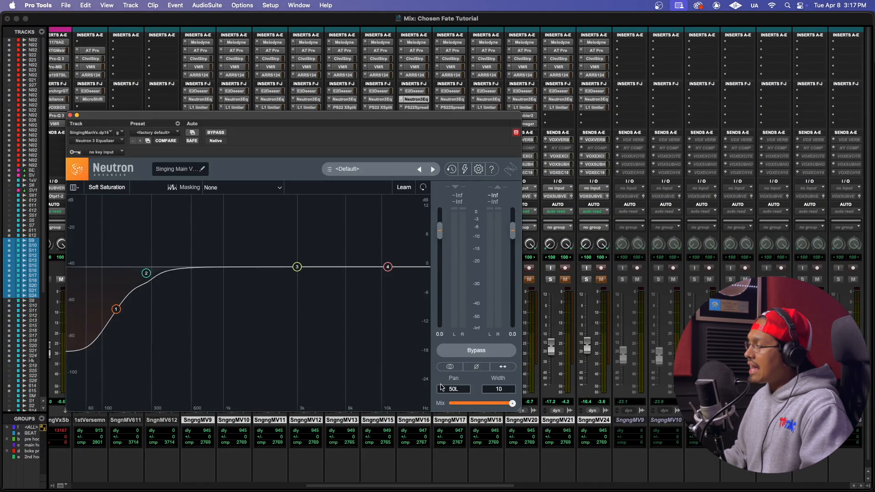
{"action": "left_click", "coordinate": [457, 100]}
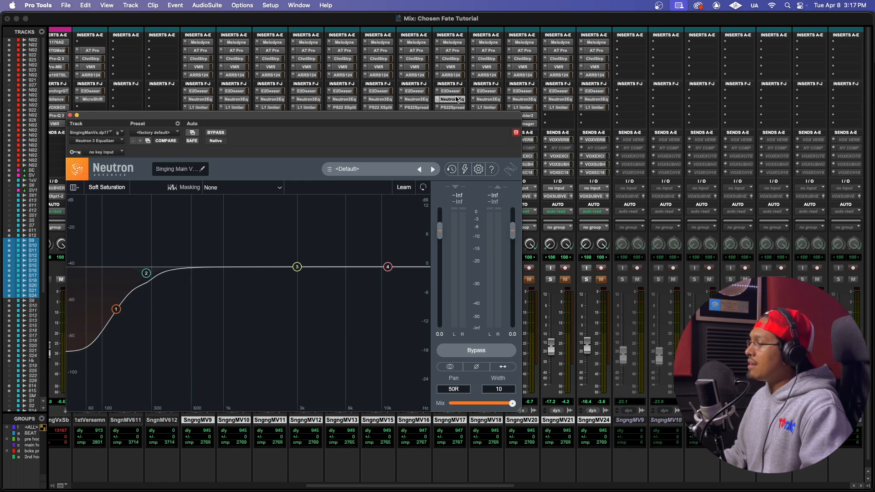
{"action": "left_click", "coordinate": [70, 116]}
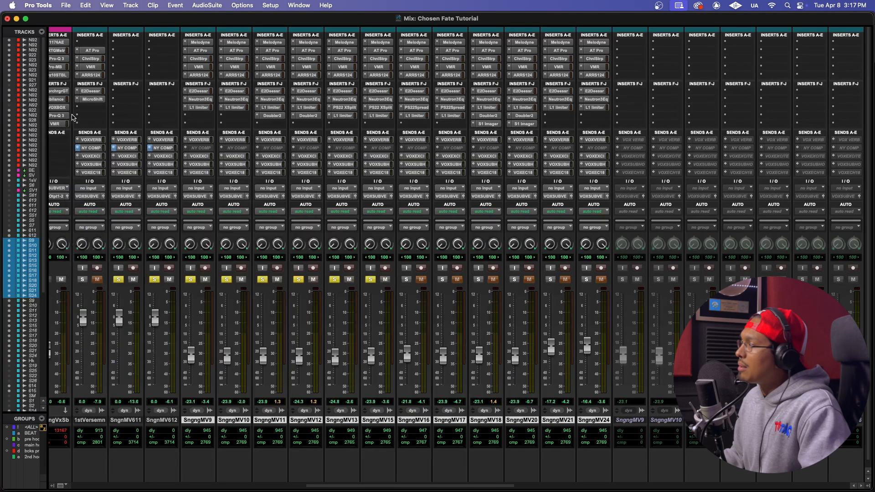
{"action": "left_click", "coordinate": [424, 110]}
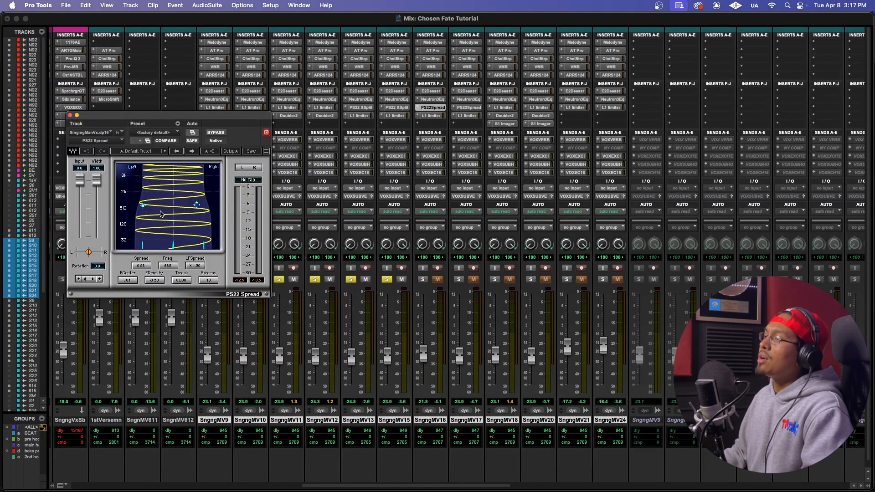
{"action": "left_click", "coordinate": [70, 115]}
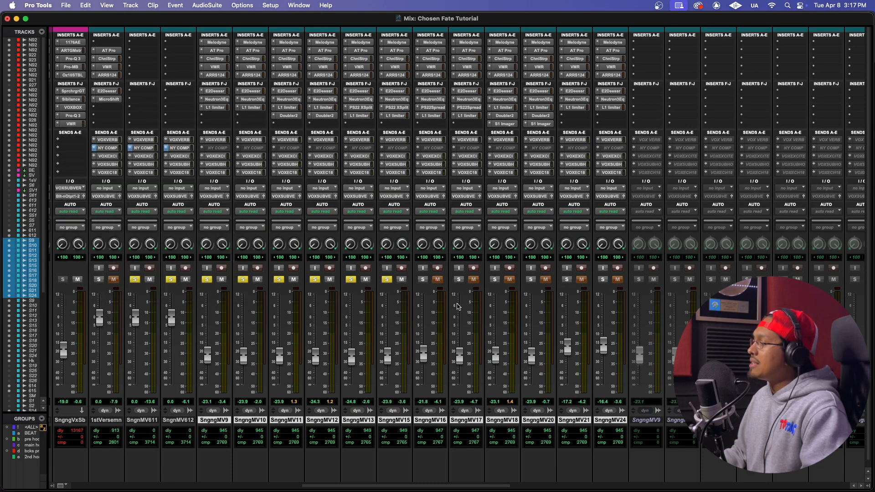
- Solo SngngMV16 and SngngMV17 together with the previously soloed harmonies and listen to the stack
{"action": "left_click", "coordinate": [424, 280]}
{"action": "left_click", "coordinate": [460, 279]}
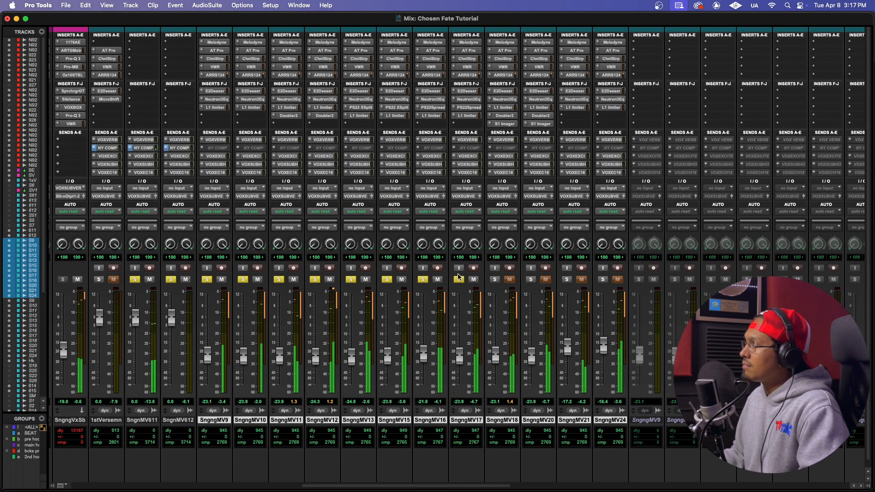
- Compare the Neutron 3 Equalizer pan and width settings on SngngMV18 and SngngMV20, and close the plugin
{"action": "scroll", "coordinate": [459, 280], "scroll_direction": "right", "scroll_amount": 2}
{"action": "scroll", "coordinate": [455, 276], "scroll_direction": "right", "scroll_amount": 2}
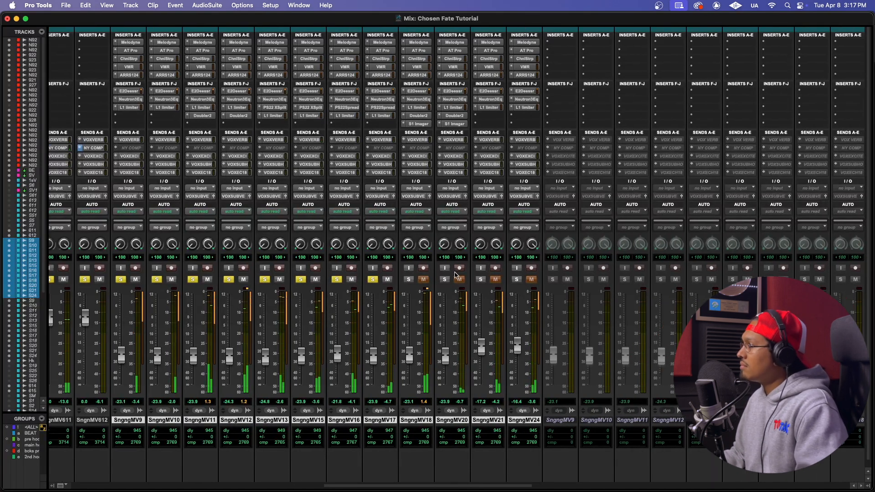
{"action": "scroll", "coordinate": [455, 275], "scroll_direction": "right", "scroll_amount": 2}
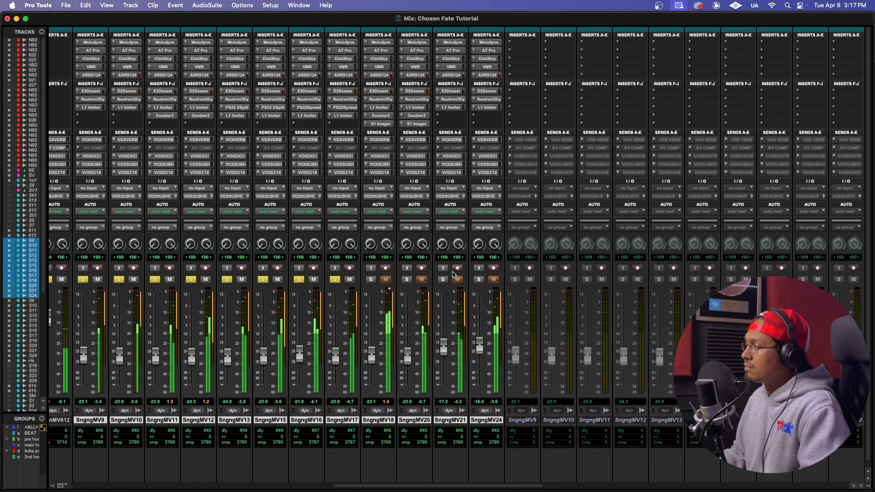
{"action": "scroll", "coordinate": [453, 275], "scroll_direction": "right", "scroll_amount": 2}
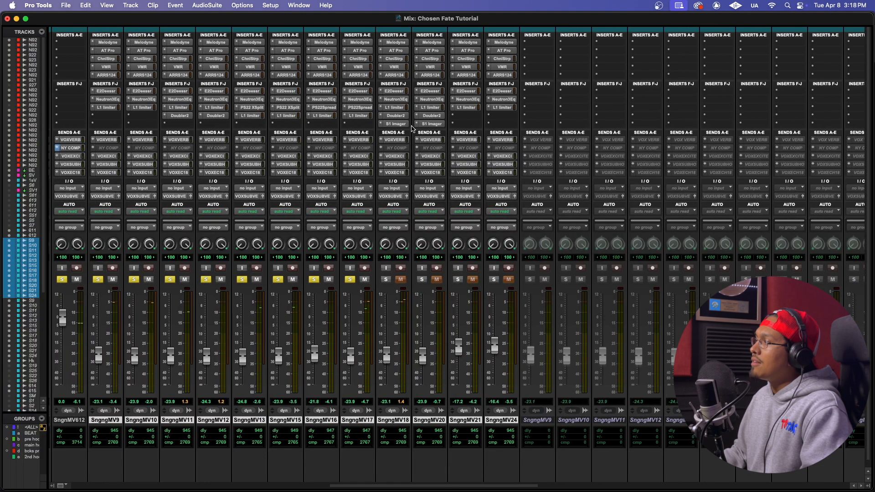
{"action": "left_click", "coordinate": [400, 100]}
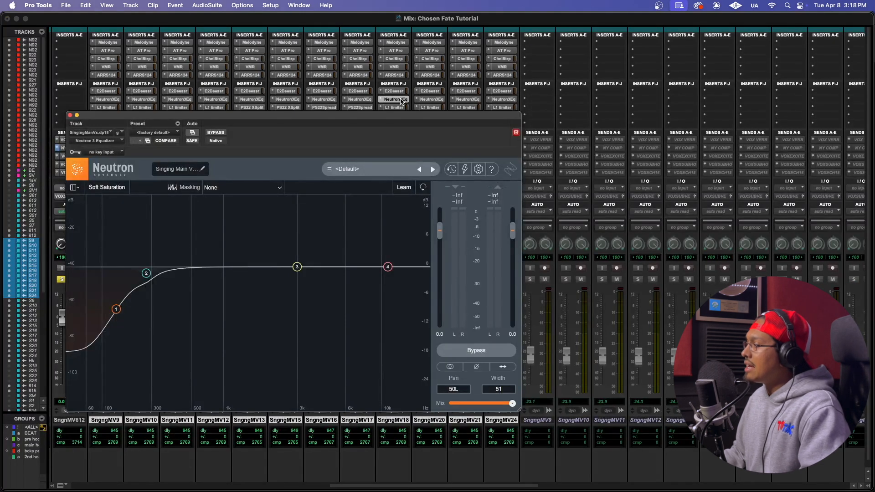
{"action": "left_click", "coordinate": [433, 99]}
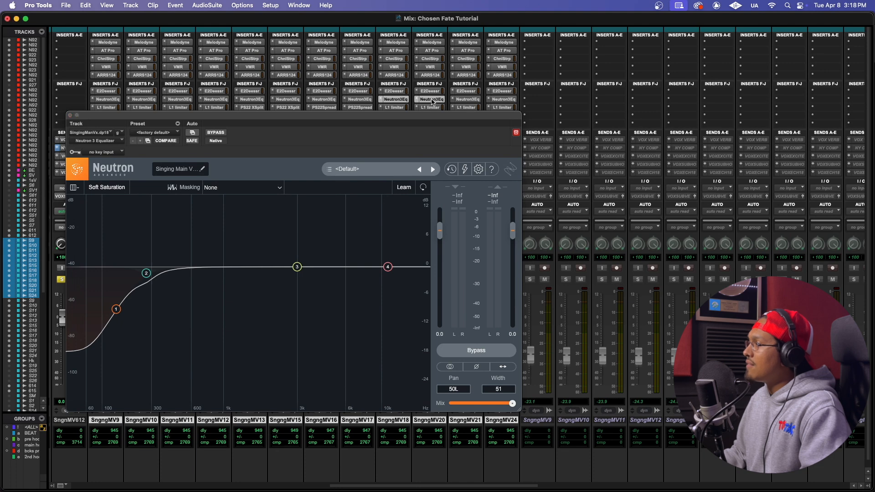
{"action": "left_click_drag", "start_coordinate": [431, 116], "coordinate": [429, 124]}
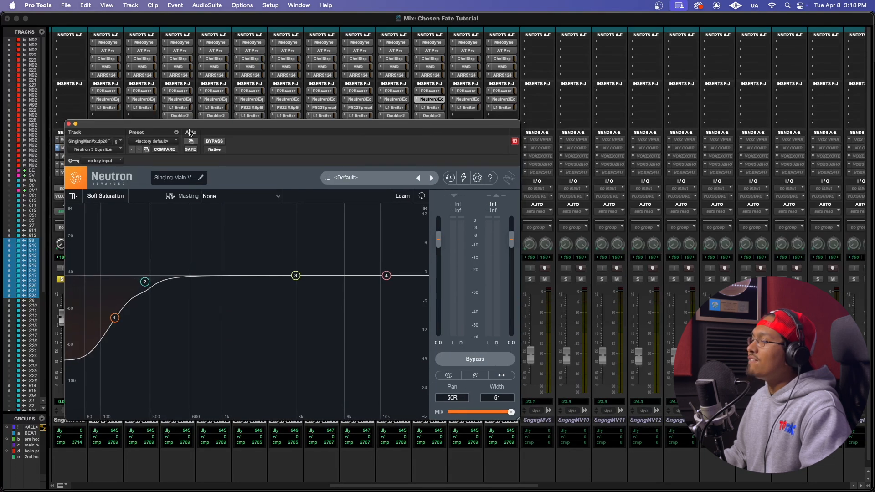
{"action": "left_click", "coordinate": [68, 124]}
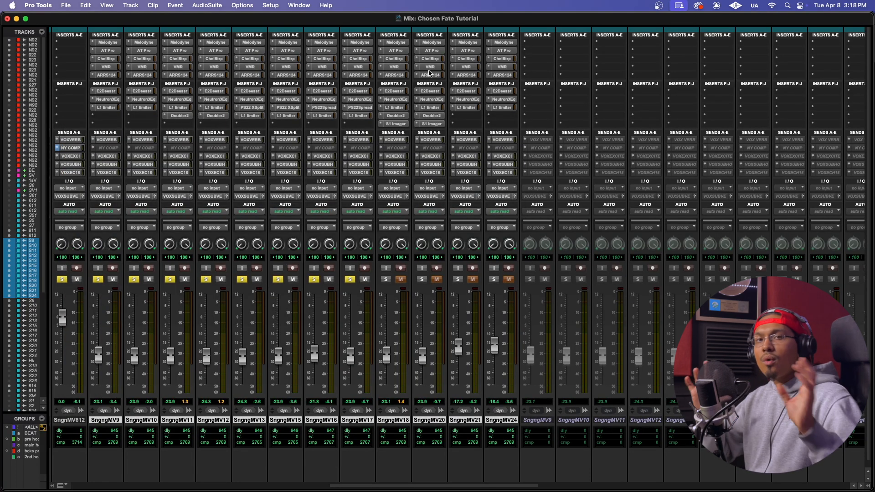
- Open Doubler2 on SngngMV18 and compare the S1 Imager width and asymmetry settings on SngngMV18 and SngngMV20
{"action": "left_click", "coordinate": [396, 116]}
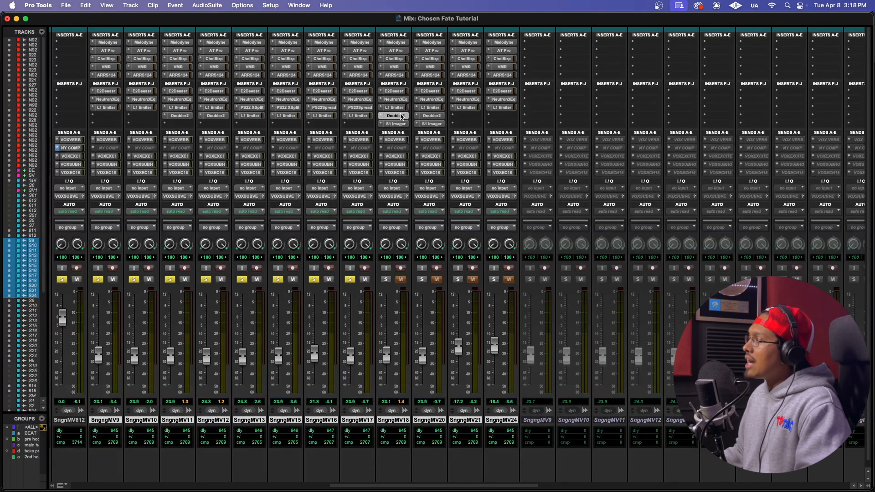
{"action": "left_click", "coordinate": [396, 124]}
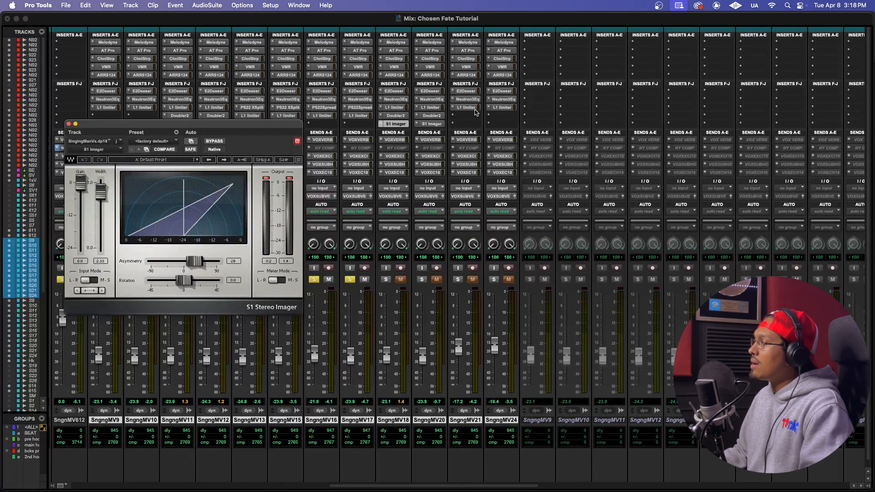
{"action": "left_click", "coordinate": [431, 124]}
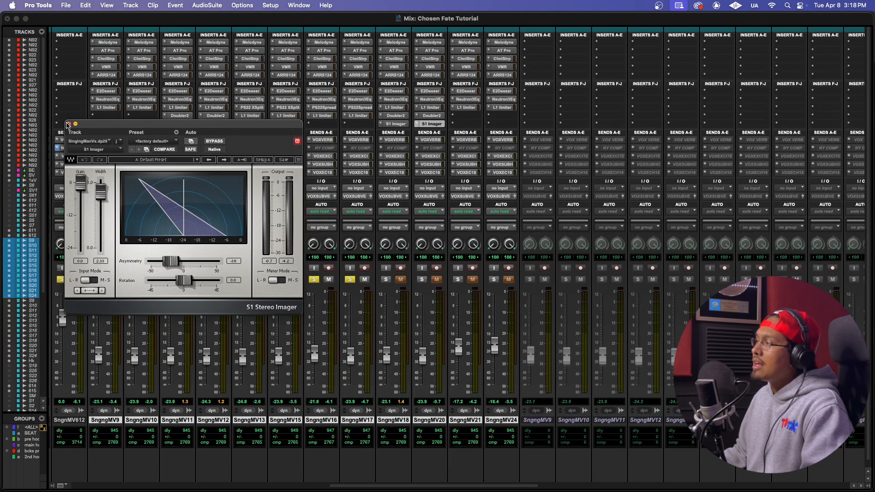
{"action": "left_click", "coordinate": [69, 124]}
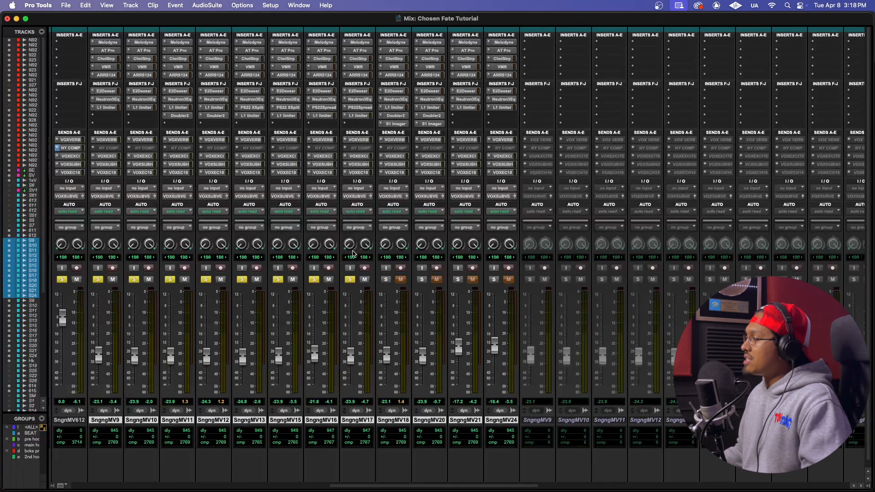
- Solo SngngMV18 and SngngMV20 in addition to the other soloed vocals and start playback
{"action": "left_click", "coordinate": [386, 279]}
{"action": "left_click", "coordinate": [422, 280]}
{"action": "key", "text": "space"}
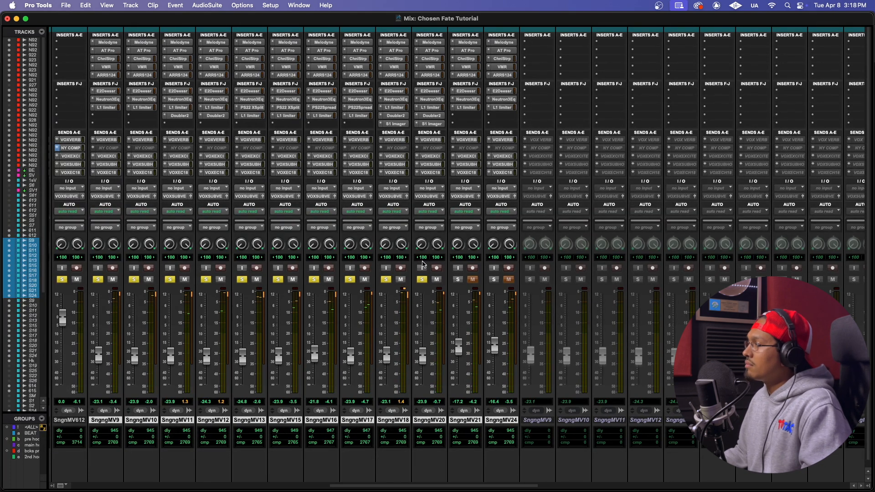
- Check the Neutron 3 Equalizer pan and width settings on SngngMV21, and close the plugin
{"action": "scroll", "coordinate": [417, 263], "scroll_direction": "right", "scroll_amount": 2}
{"action": "scroll", "coordinate": [415, 263], "scroll_direction": "right", "scroll_amount": 2}
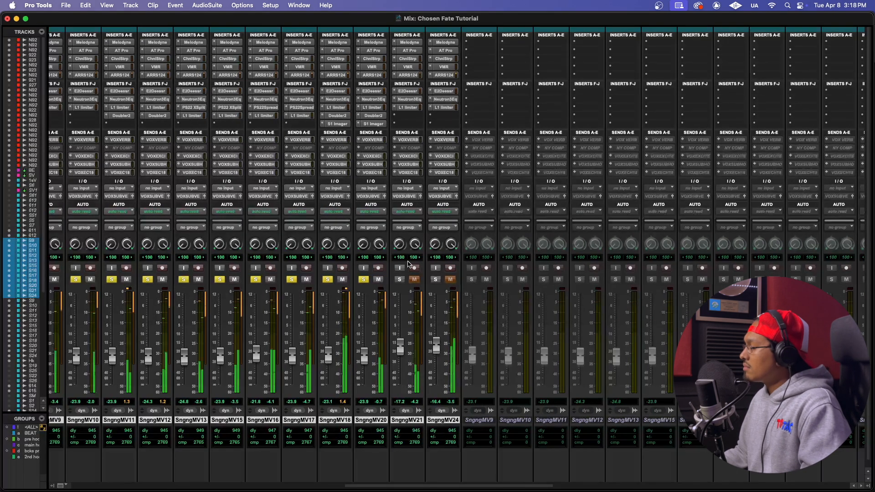
{"action": "scroll", "coordinate": [409, 263], "scroll_direction": "right", "scroll_amount": 2}
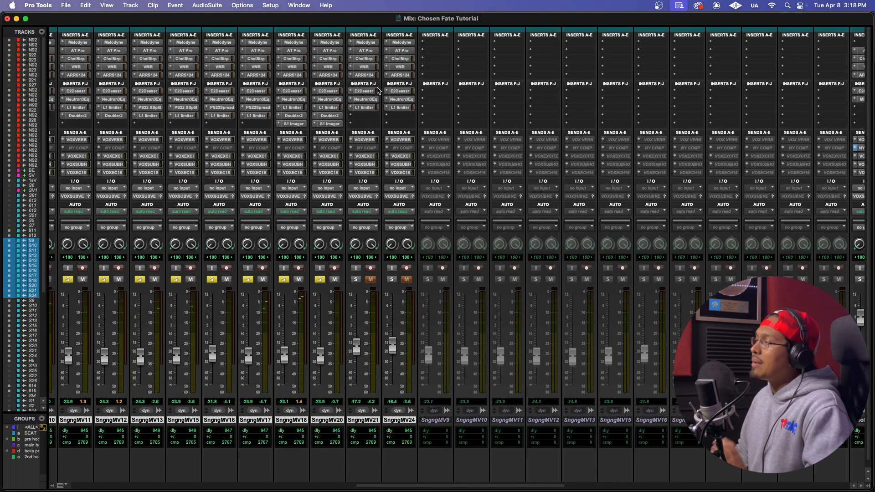
{"action": "left_click", "coordinate": [367, 99]}
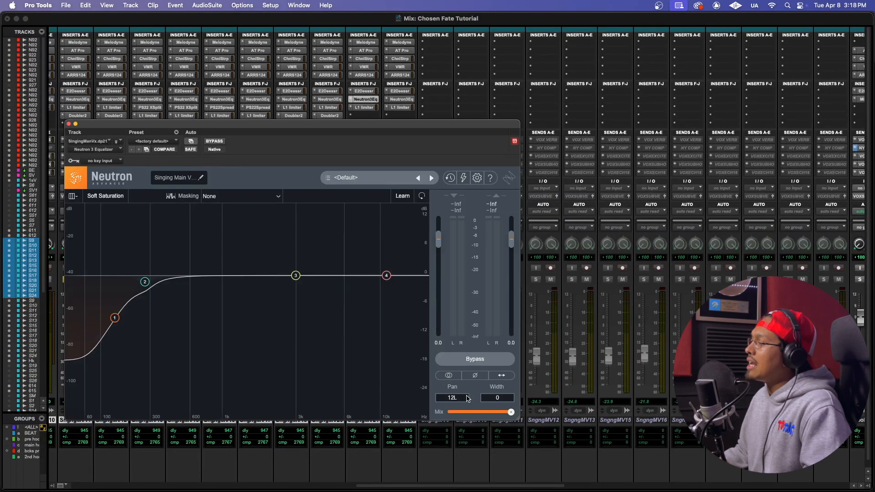
{"action": "left_click", "coordinate": [68, 124]}
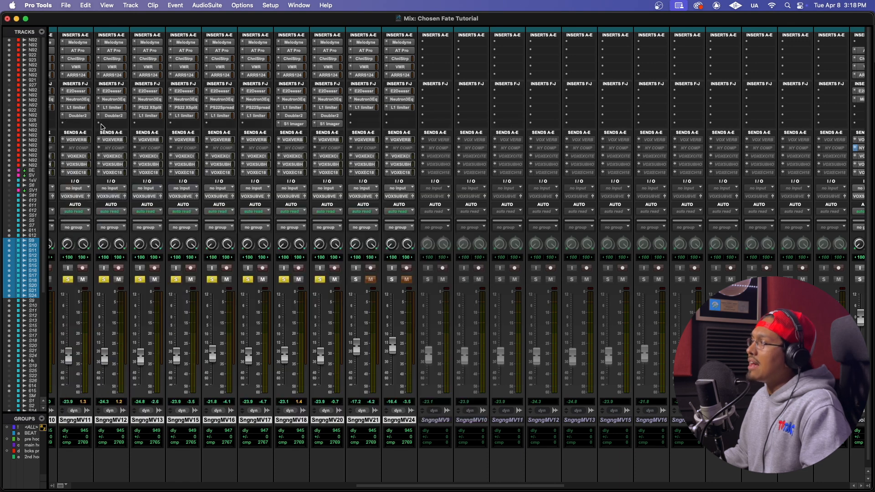
- Check the Neutron 3 Equalizer pan and width settings on SngngMV24, and add SngngMV21 and SngngMV24 to the soloed vocals
{"action": "left_click", "coordinate": [402, 100]}
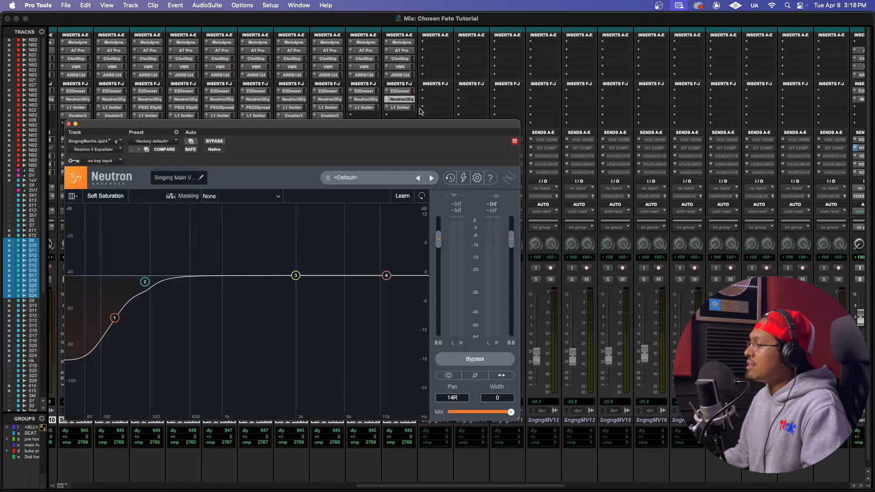
{"action": "left_click", "coordinate": [69, 123]}
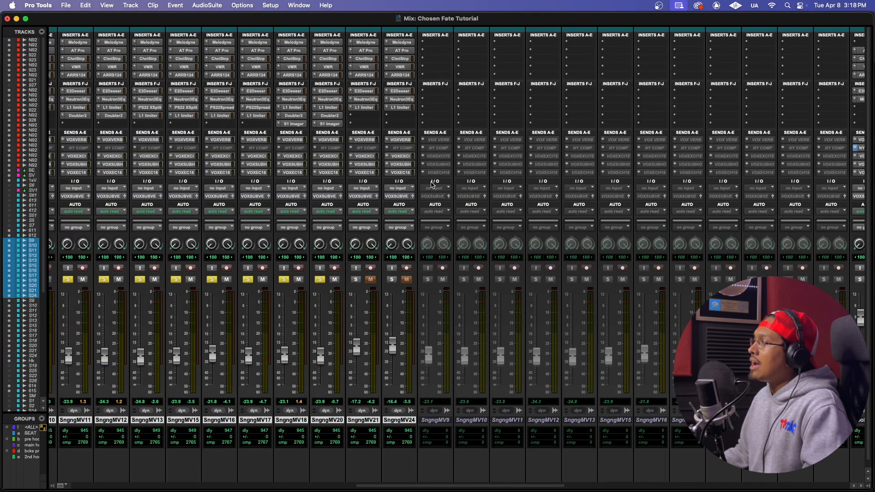
{"action": "left_click", "coordinate": [357, 279]}
{"action": "left_click", "coordinate": [393, 279]}
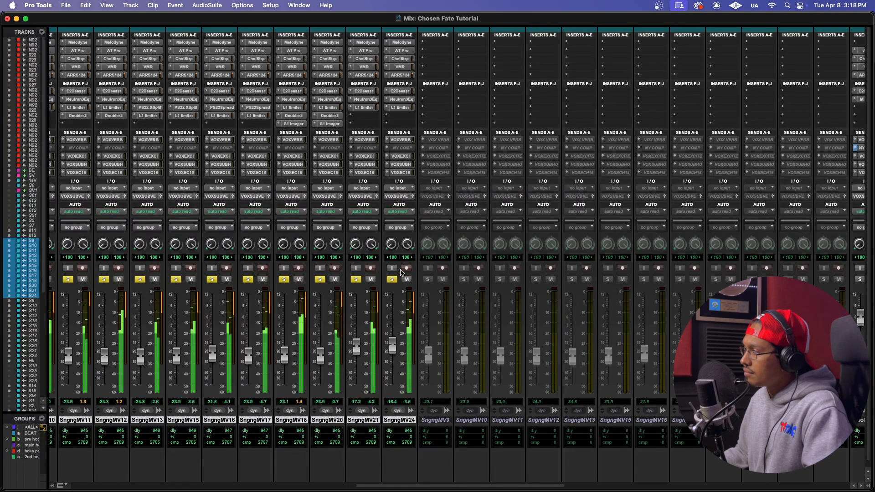
- Play back the whole soloed harmony stack while looking over its mixer channels and its clips in the Edit window
{"action": "scroll", "coordinate": [400, 269], "scroll_direction": "left", "scroll_amount": 3}
{"action": "scroll", "coordinate": [401, 269], "scroll_direction": "left", "scroll_amount": 2}
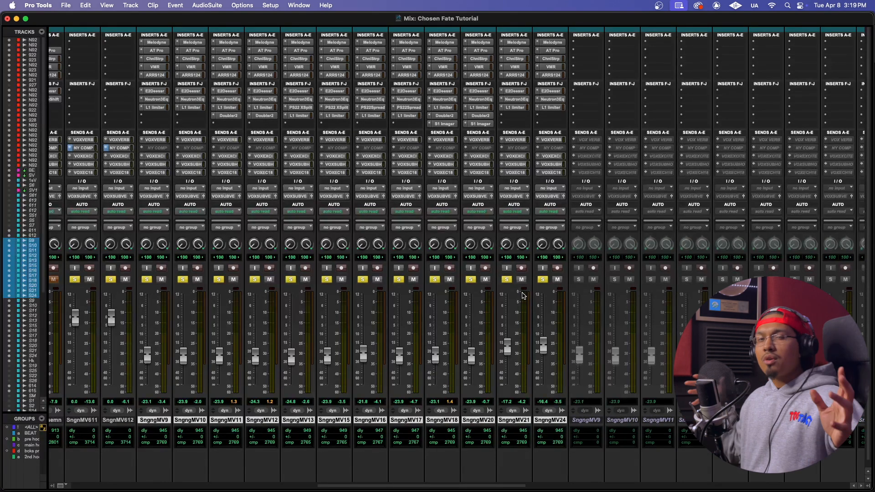
{"action": "key", "text": "space"}
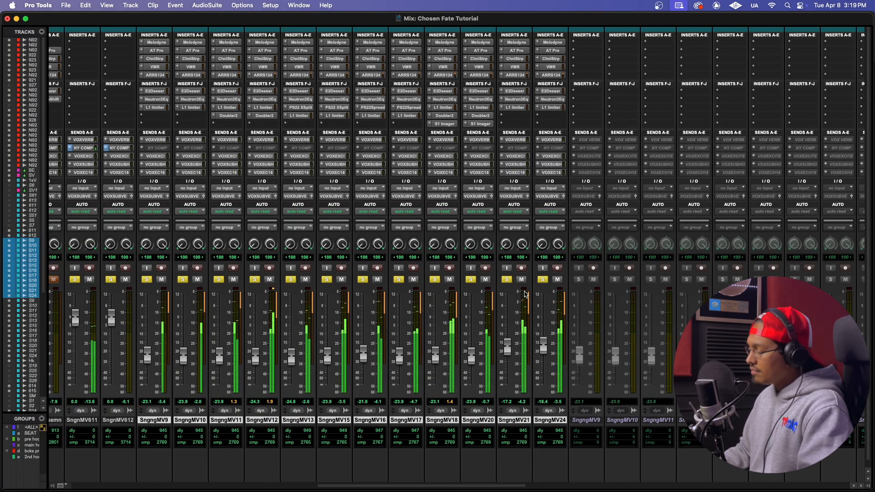
{"action": "key", "text": "super+equal"}
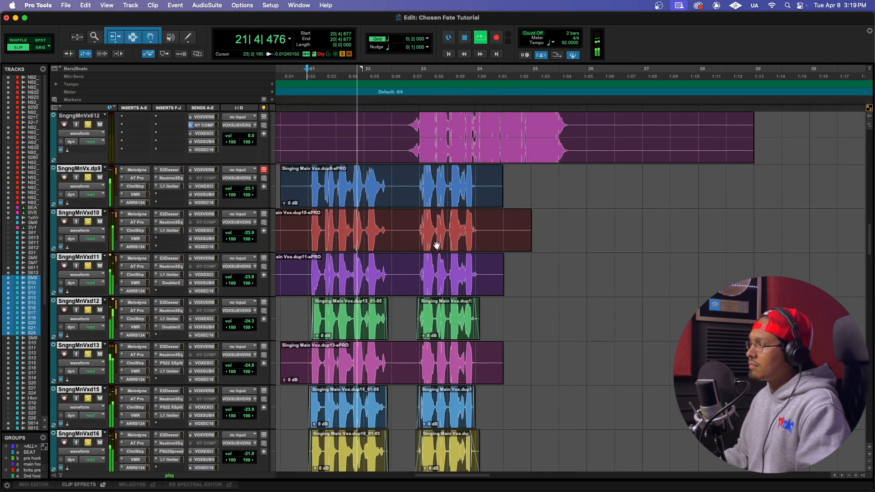
{"action": "key", "text": "super+equal"}
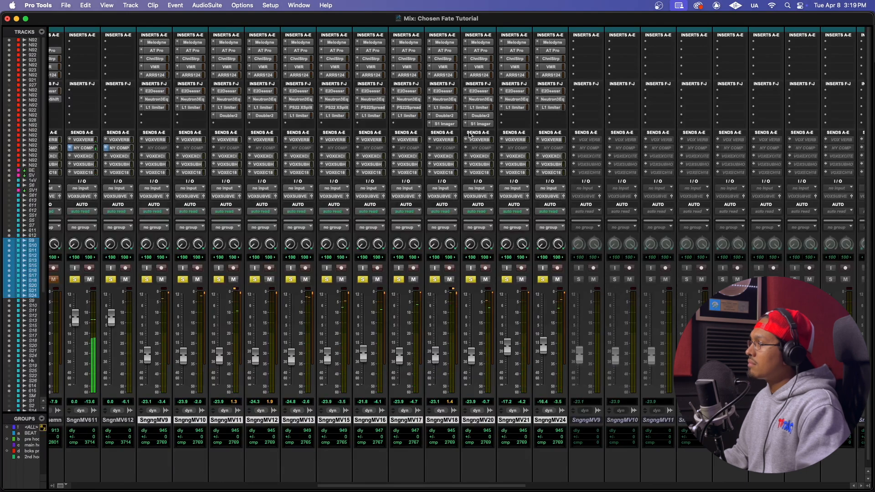
{"action": "left_click", "coordinate": [449, 140]}
{"action": "left_click", "coordinate": [191, 37]}
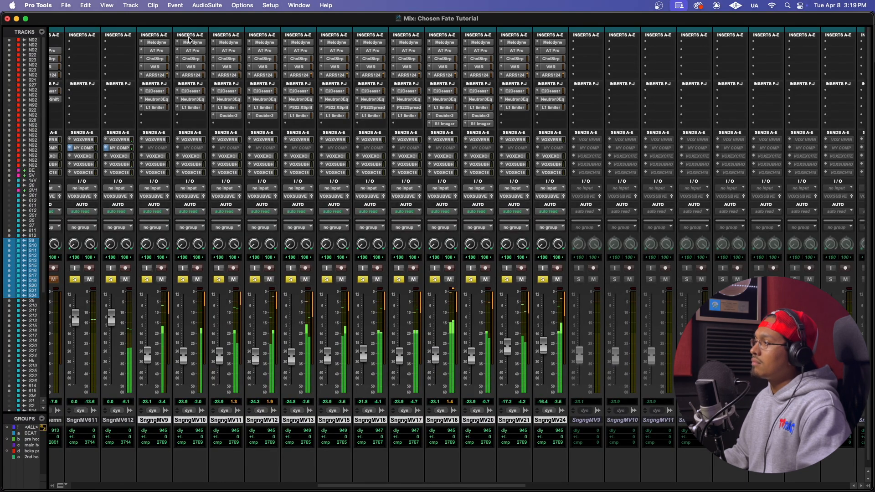
{"action": "scroll", "coordinate": [502, 203], "scroll_direction": "right", "scroll_amount": 14}
{"action": "scroll", "coordinate": [501, 204], "scroll_direction": "left", "scroll_amount": 14}
{"action": "scroll", "coordinate": [502, 203], "scroll_direction": "left", "scroll_amount": 4}
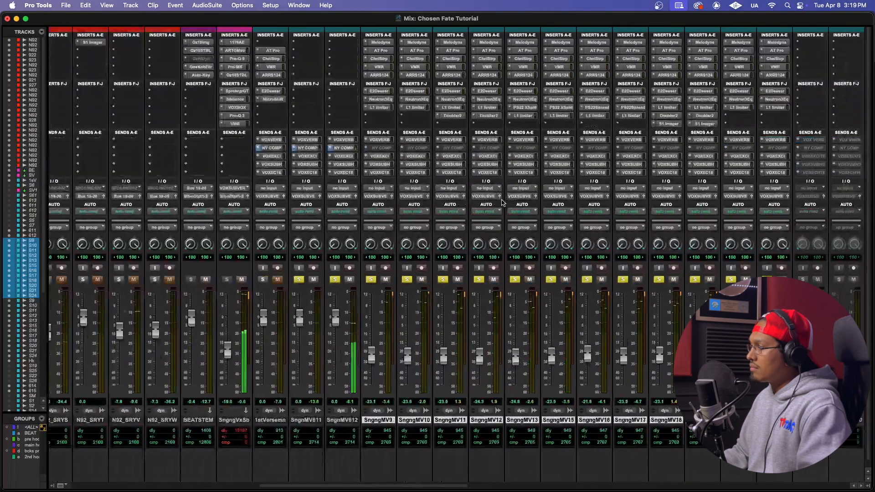
- Play the soloed vocals in the Edit window from 20|4|500, just before bar 21
{"action": "key", "text": "super+equal"}
{"action": "scroll", "coordinate": [379, 214], "scroll_direction": "up", "scroll_amount": 5}
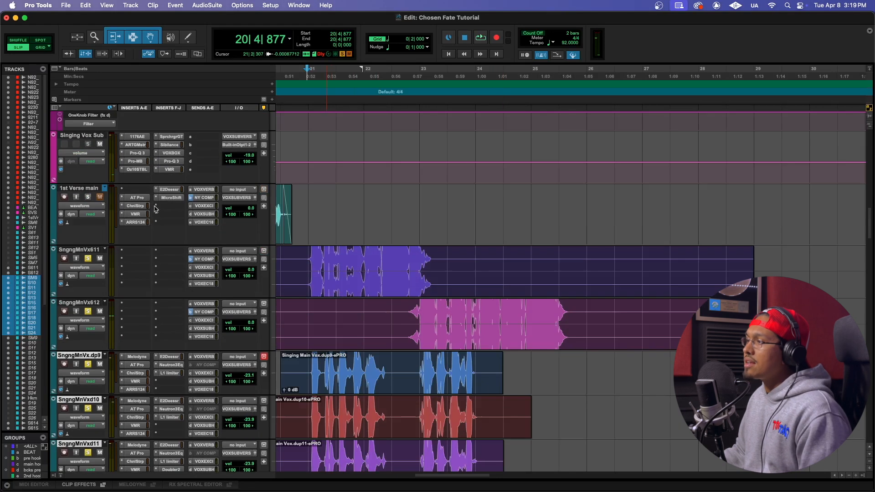
{"action": "left_click", "coordinate": [304, 77]}
{"action": "key", "text": "space"}
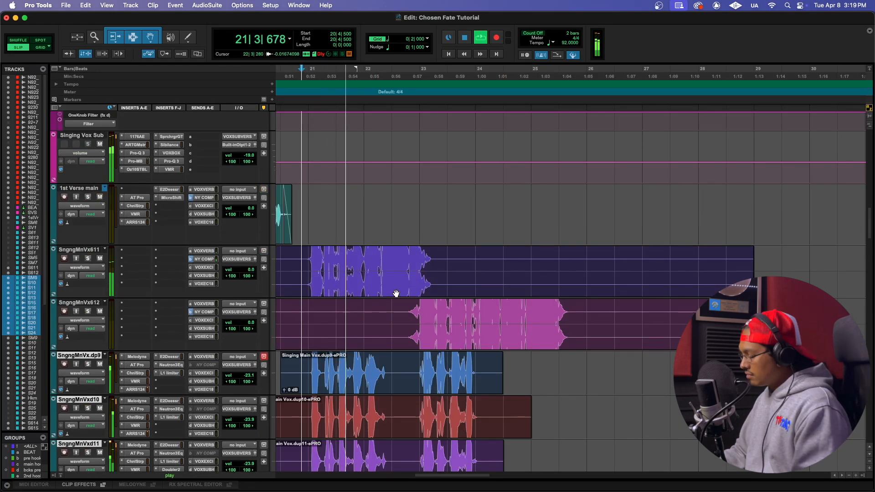
- Zoom out the timeline and look over the stacked vocal clips and the mixer channels during playback
{"action": "key", "text": "super+bracketleft"}
{"action": "key", "text": "super+bracketleft"}
{"action": "scroll", "coordinate": [430, 298], "scroll_direction": "down", "scroll_amount": 8}
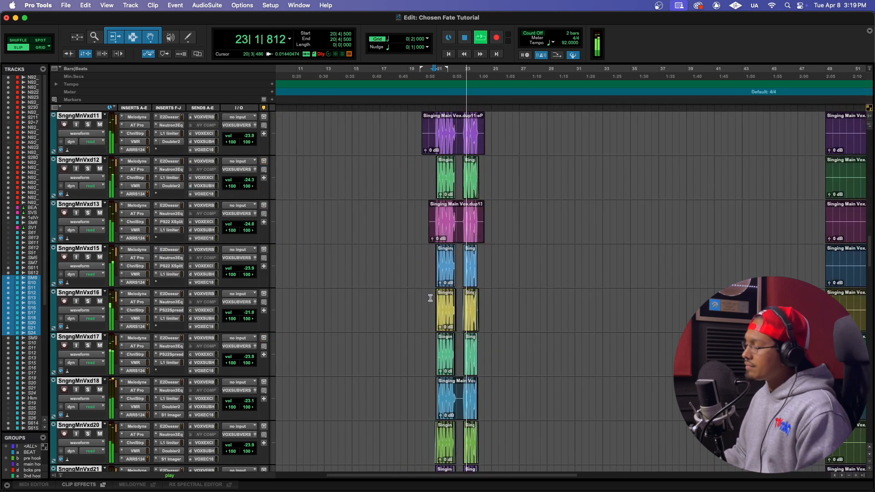
{"action": "scroll", "coordinate": [430, 298], "scroll_direction": "up", "scroll_amount": 5}
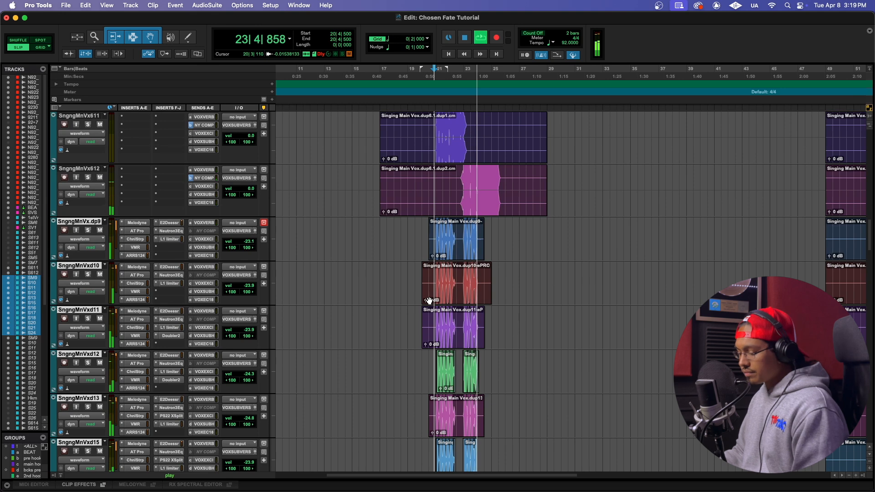
{"action": "key", "text": "super+equal"}
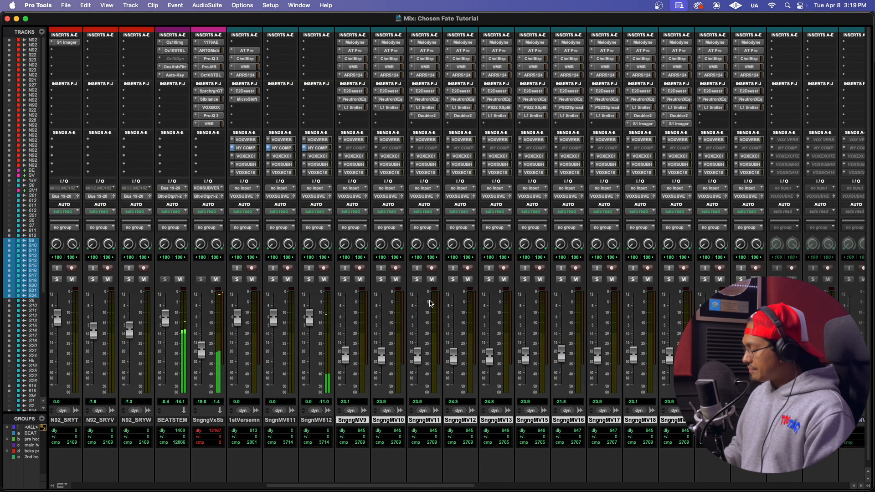
{"action": "key", "text": "super+equal"}
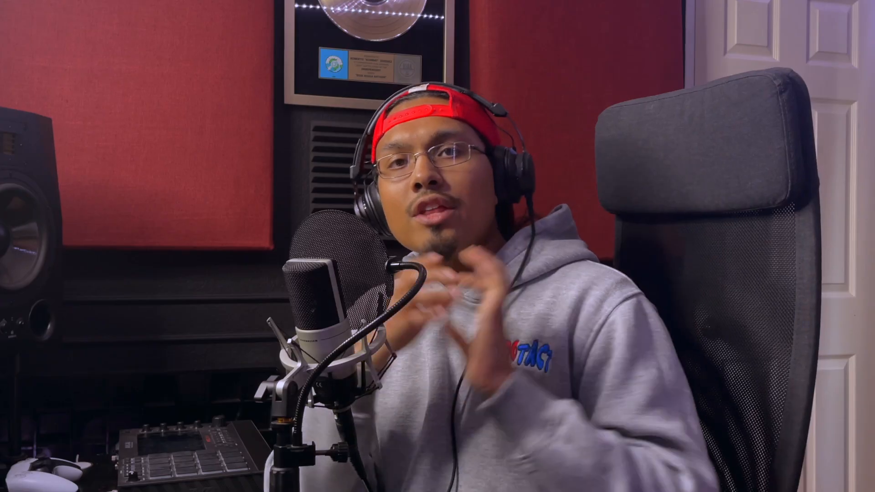